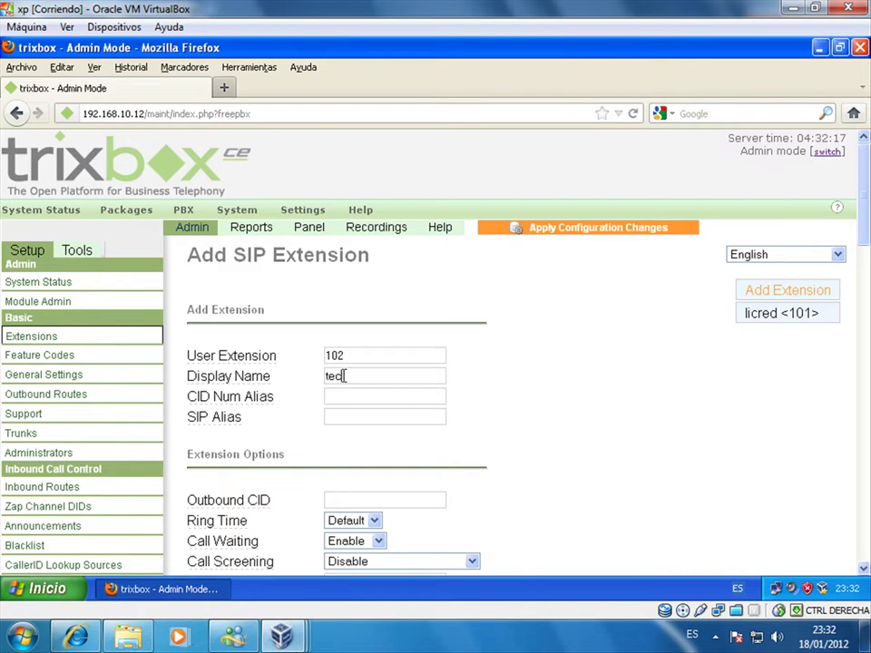
- Enter display name 'tecnologia' and set the device secret for extension 102
text(ologia)
click(344, 376)
text(n)
scroll(478, 421, down, 4)
scroll(463, 463, down, 2)
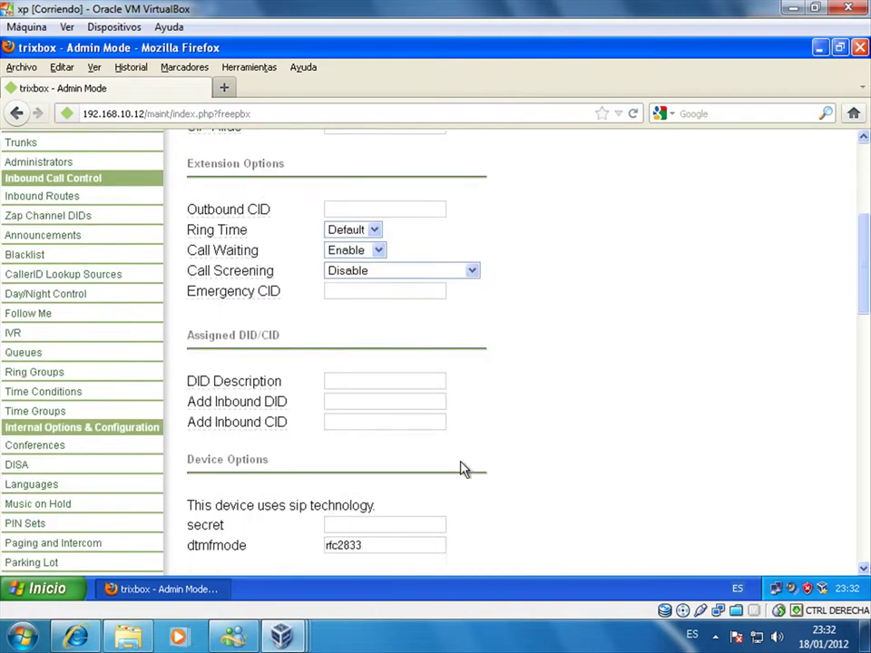
scroll(463, 467, down, 2)
click(358, 429)
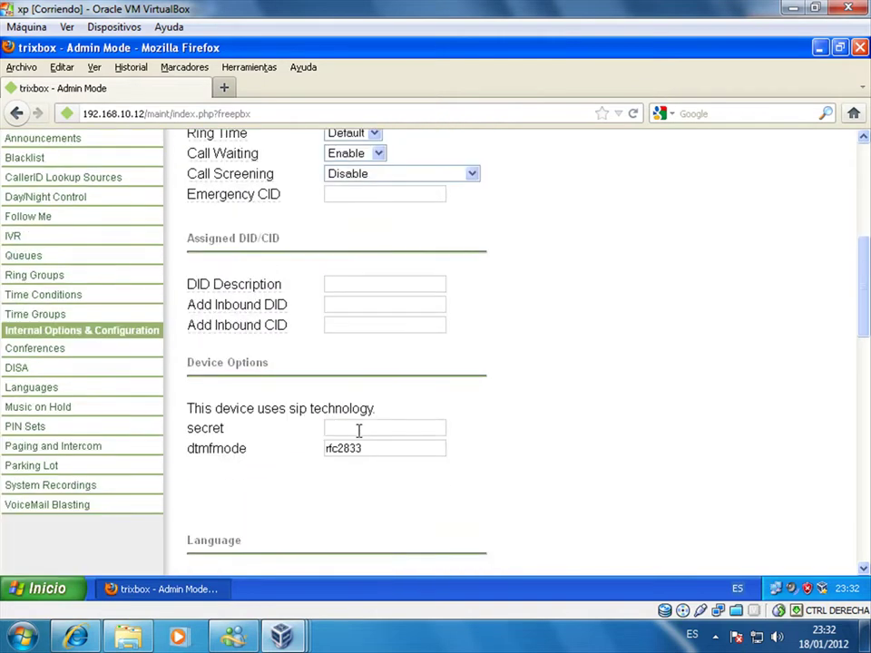
text(Pa$$w0rd)
click(367, 445)
- Enable voicemail with a password, a notification e-mail address, and Email Attachment set to yes
scroll(363, 514, down, 6)
scroll(363, 514, down, 2)
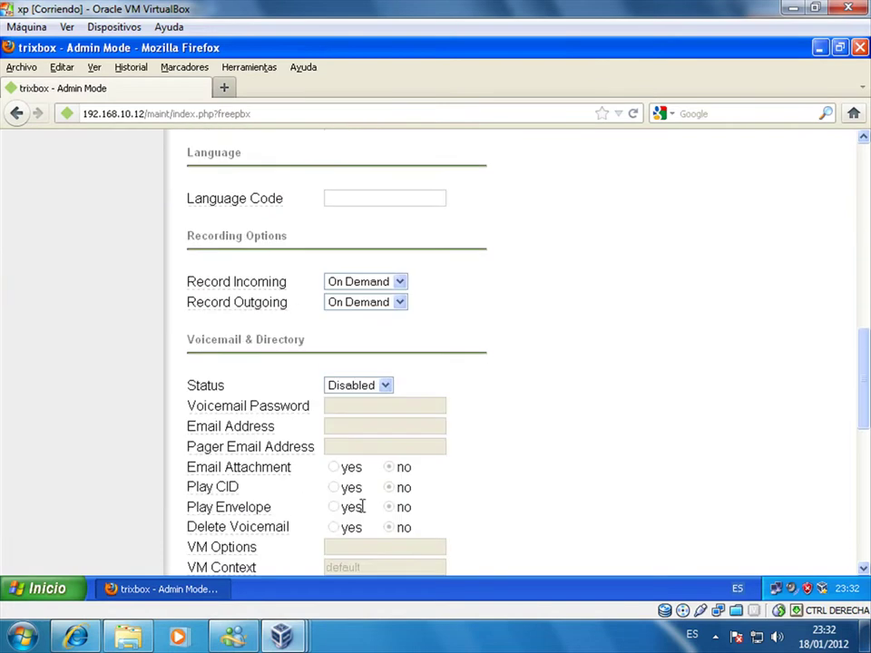
click(363, 388)
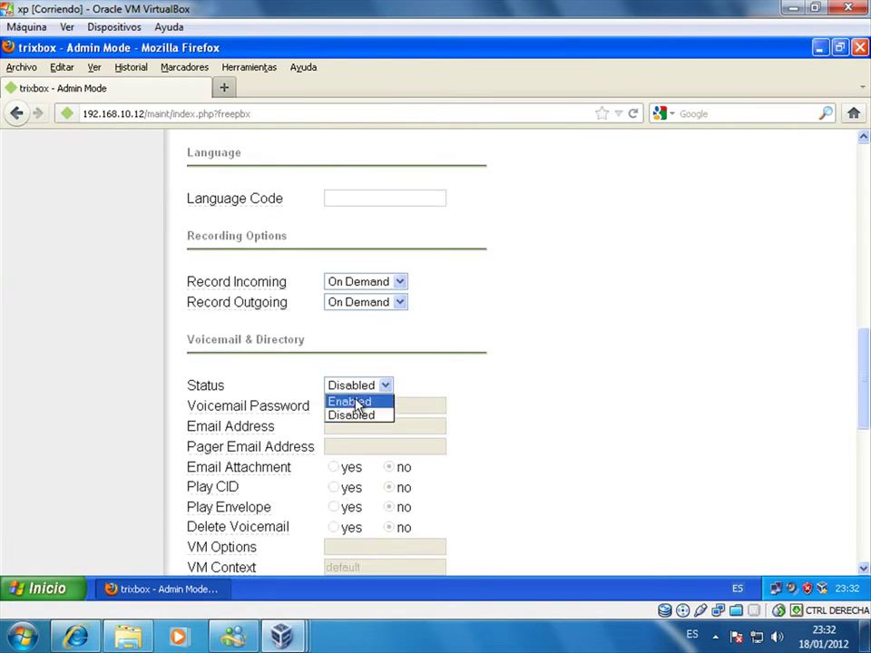
click(354, 401)
text(1)
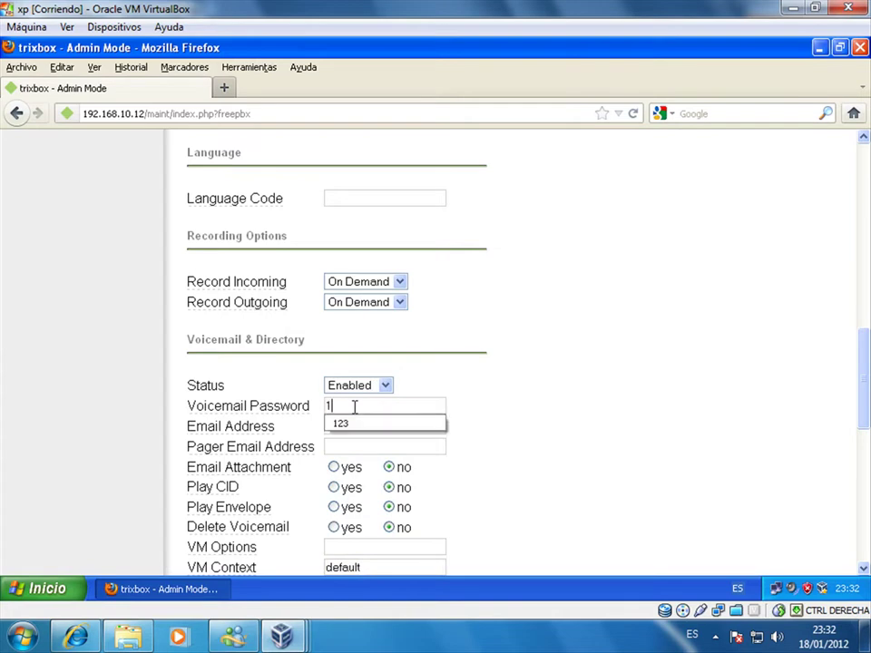
click(353, 422)
text(g)
click(352, 443)
click(335, 468)
- Submit extension 102, then apply the configuration changes and confirm the PBX reload
scroll(340, 516, down, 8)
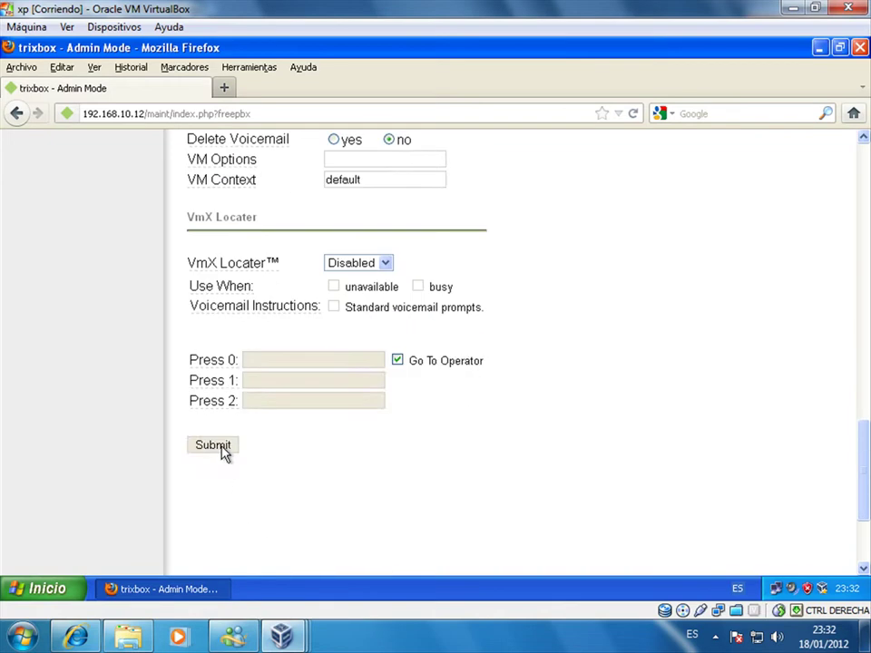
click(223, 448)
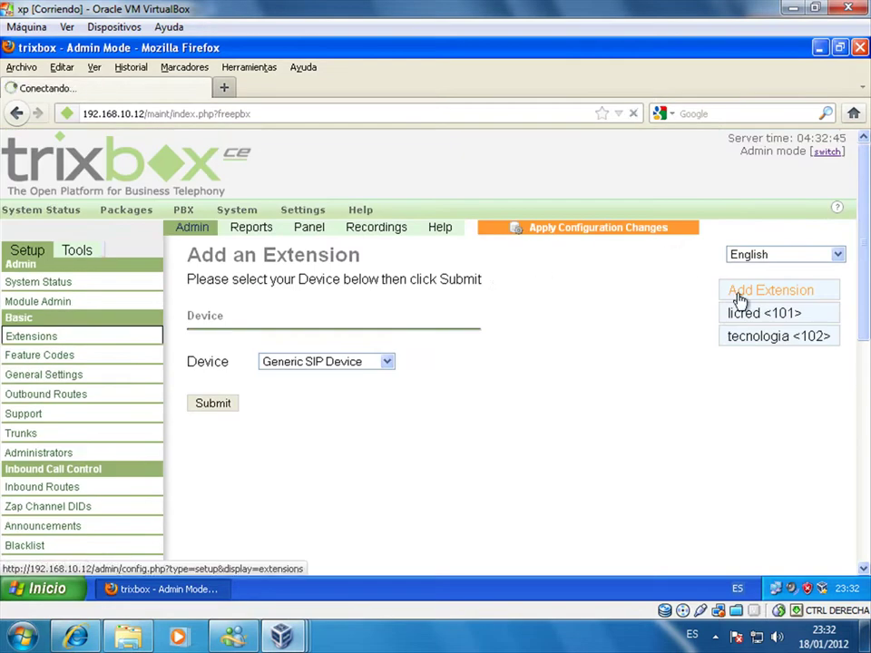
click(740, 298)
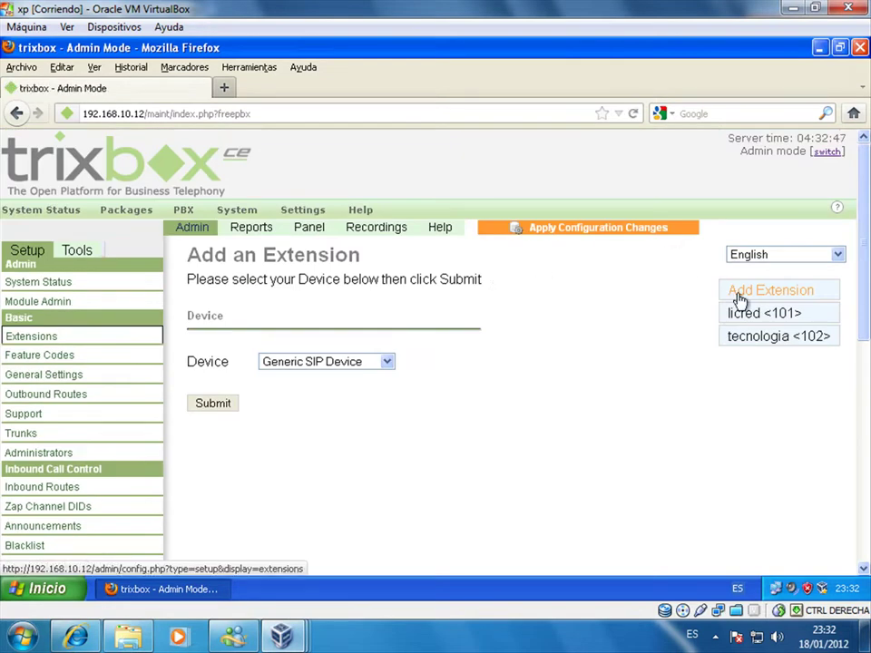
click(511, 233)
drag(864, 281, 863, 381)
click(304, 425)
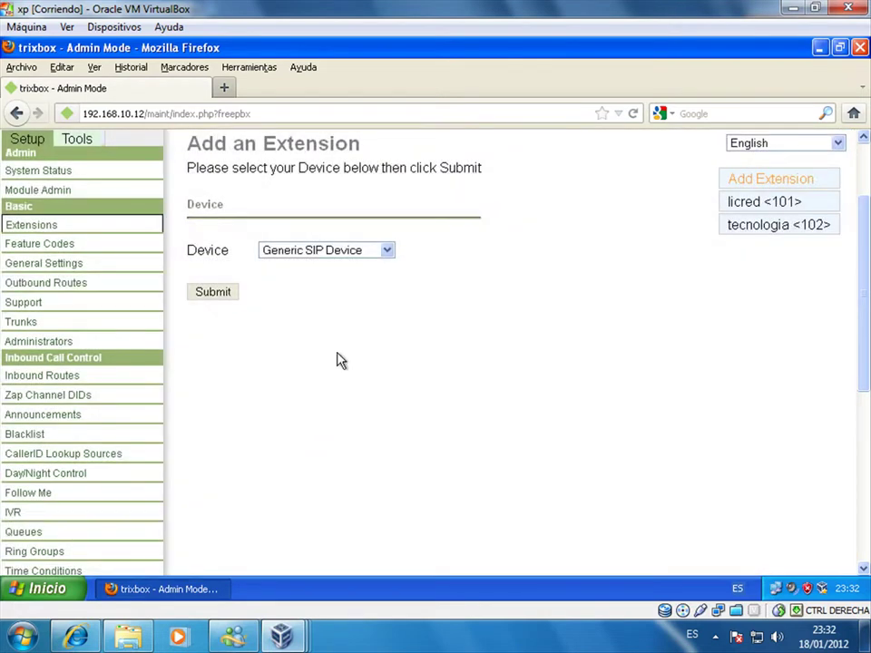
- Close Firefox, try the X-Lite installer from Programas, then launch dotNetFx40_Full_x86_x64
click(860, 50)
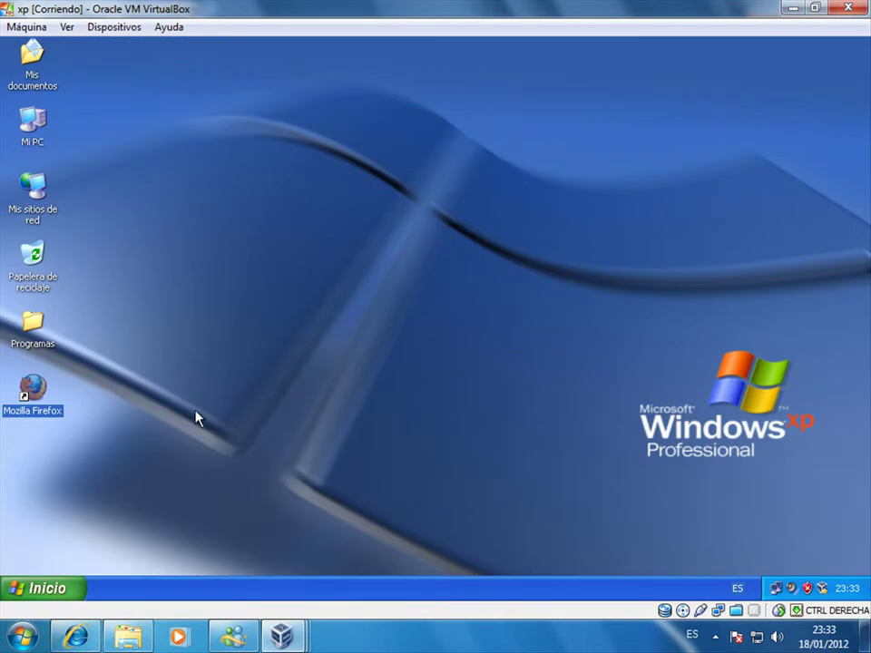
double_click(45, 341)
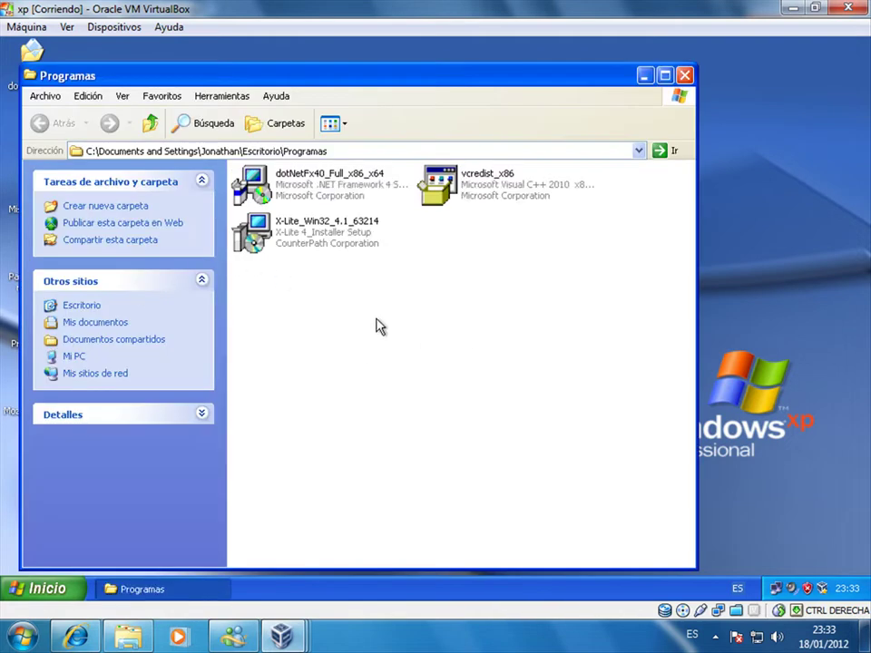
double_click(338, 252)
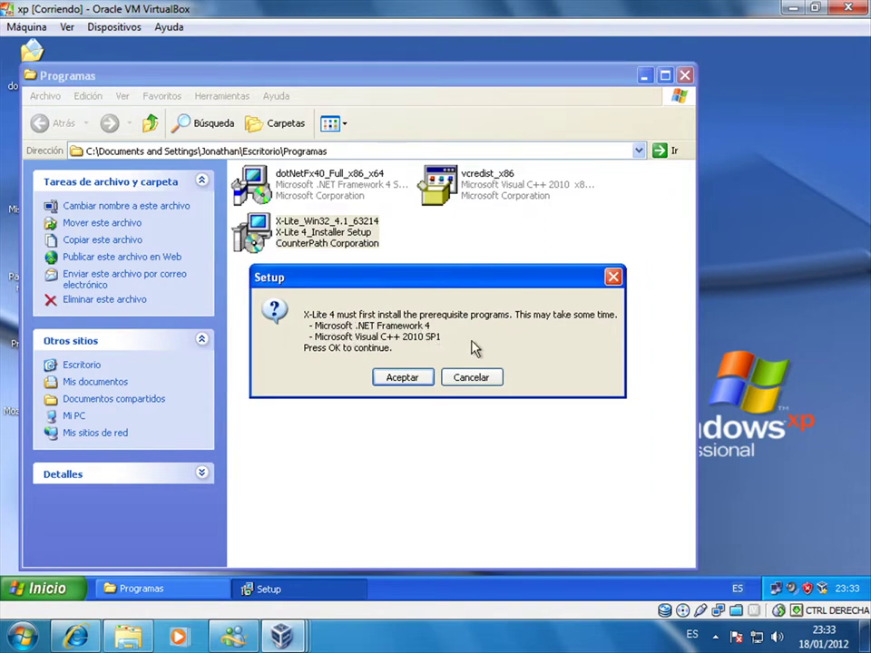
click(500, 388)
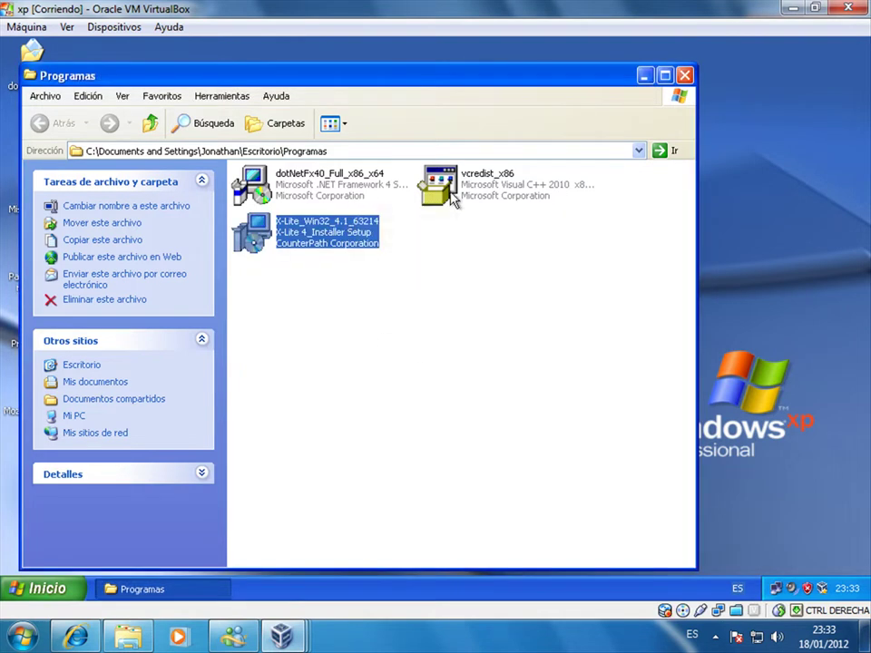
click(356, 196)
double_click(356, 198)
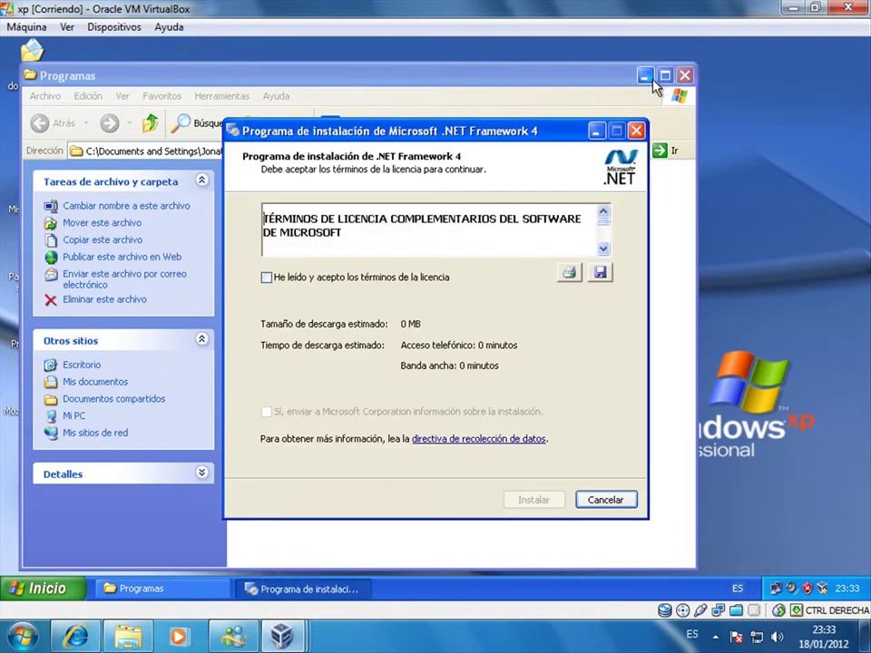
- Accept the licence and install .NET Framework 4 through to Finalizar
click(405, 278)
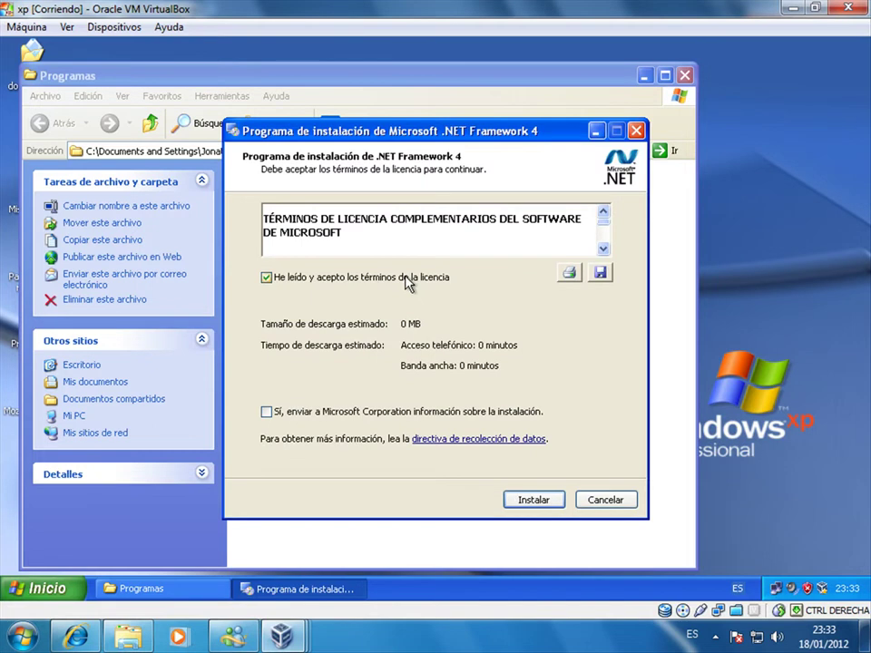
click(545, 498)
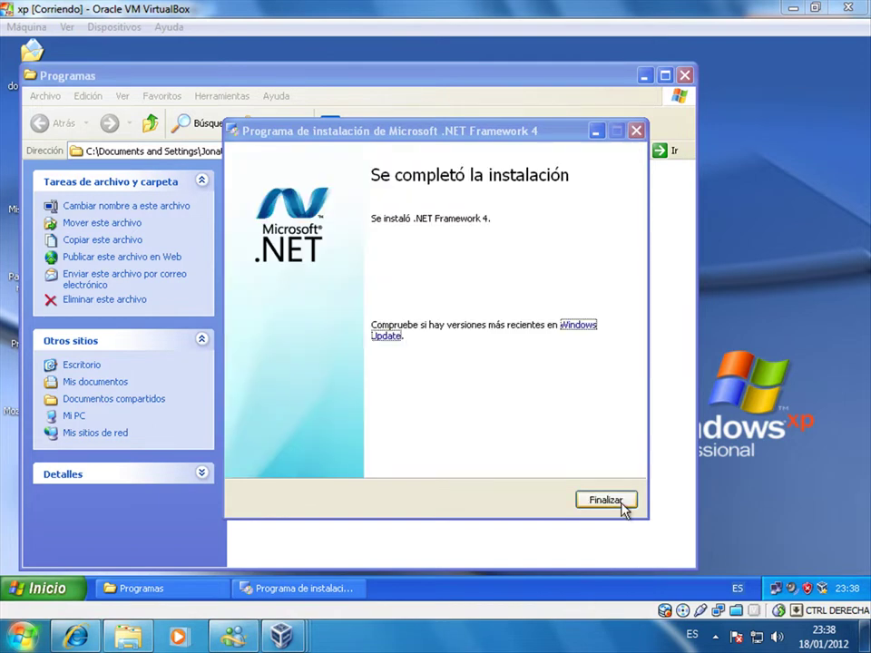
click(621, 504)
- Run vcredist_x86, accept its licence, and install the Visual C++ 2010 Redistributable
double_click(508, 190)
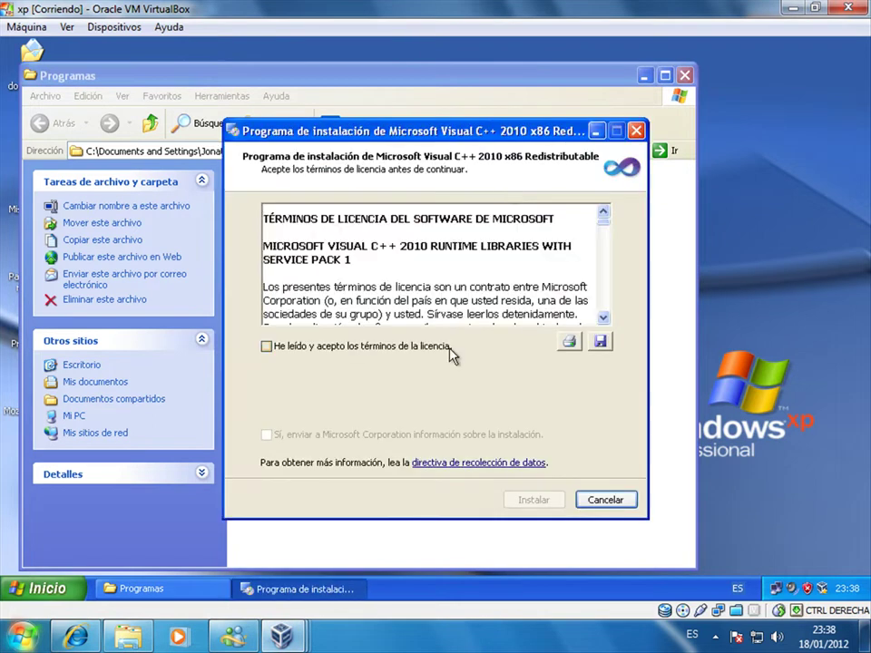
click(397, 349)
click(537, 500)
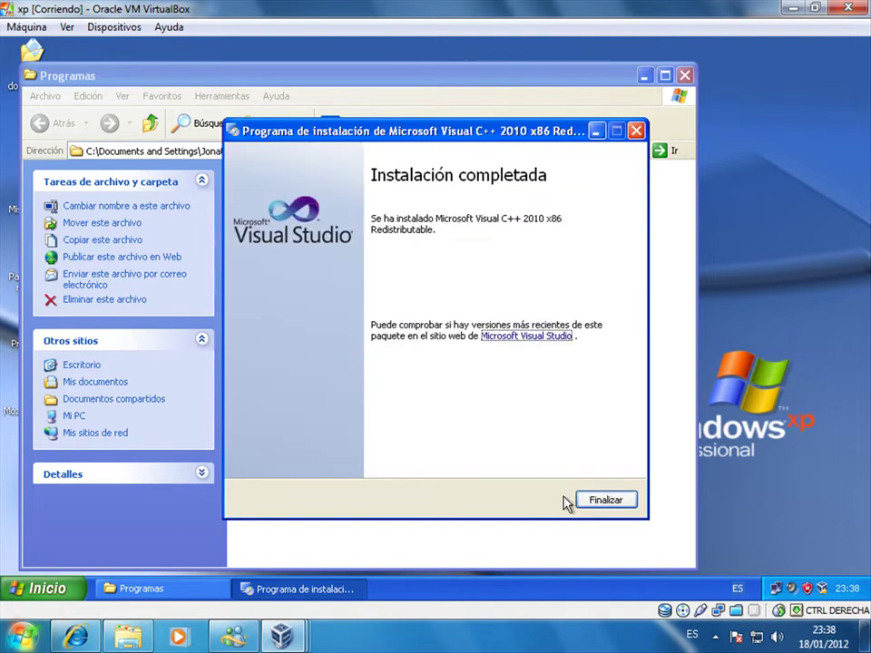
click(603, 500)
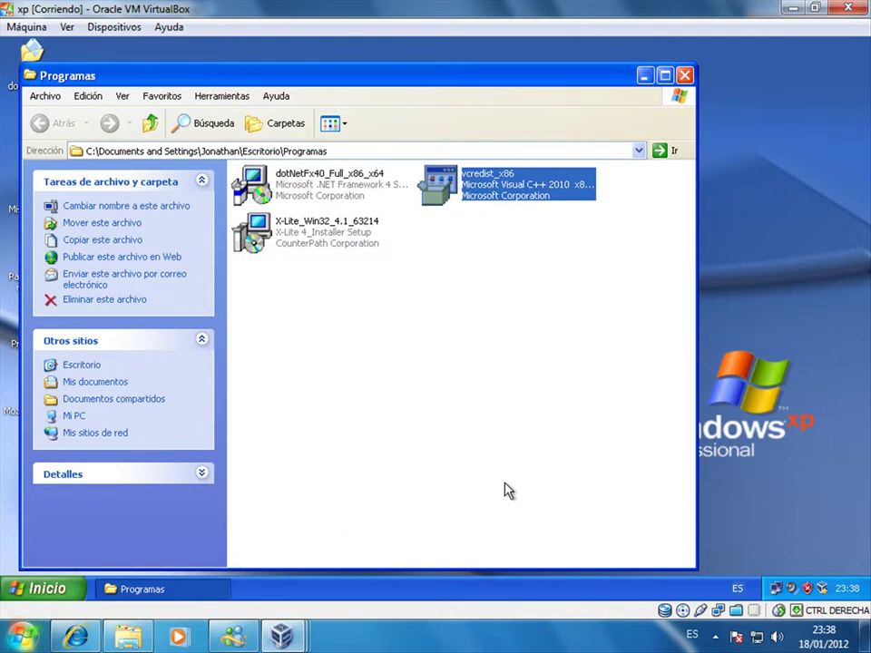
- Run the X-Lite installer, accept the EULA, keep the default folder, install, and finish
double_click(346, 244)
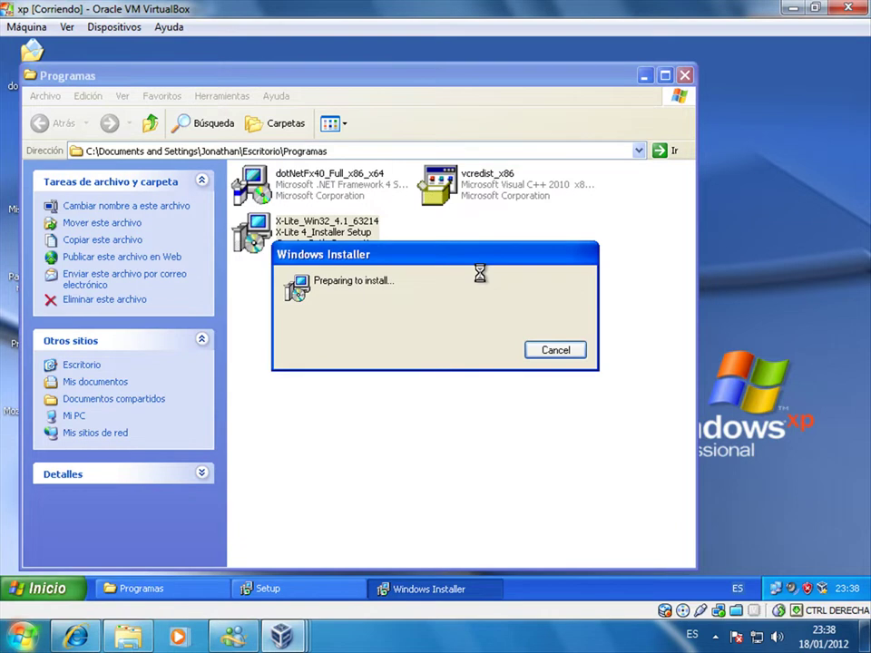
click(687, 76)
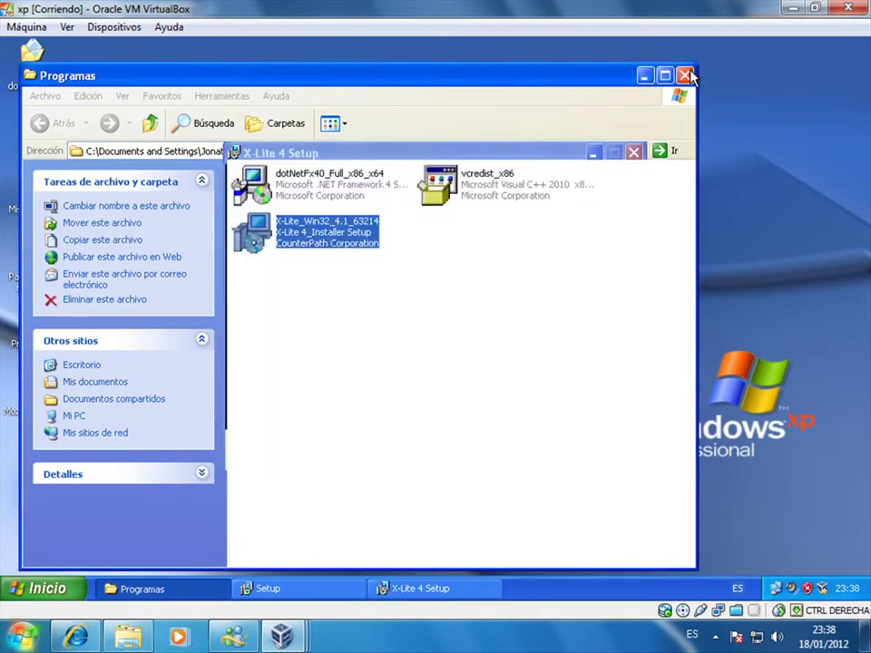
click(686, 75)
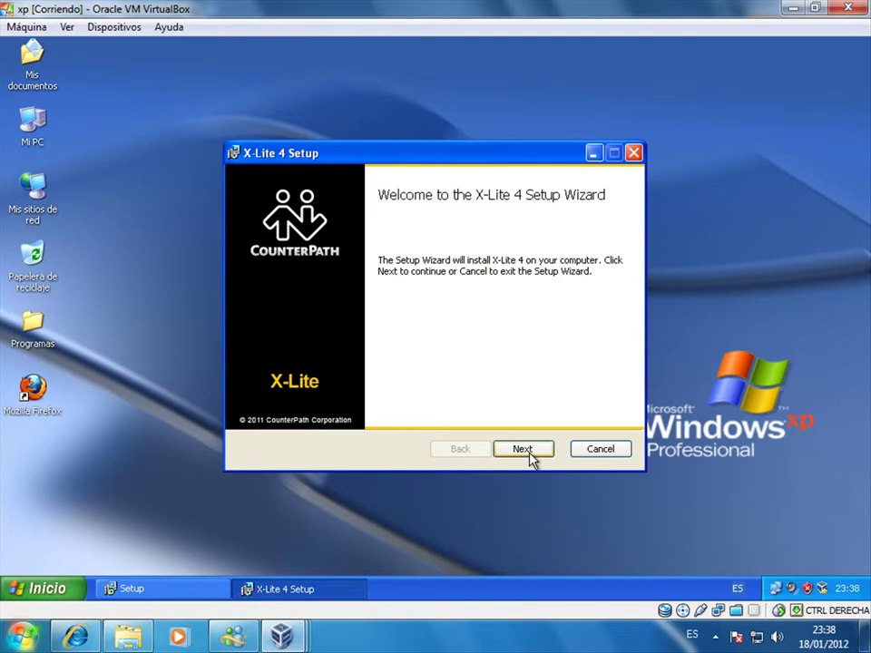
click(531, 451)
click(441, 415)
click(512, 454)
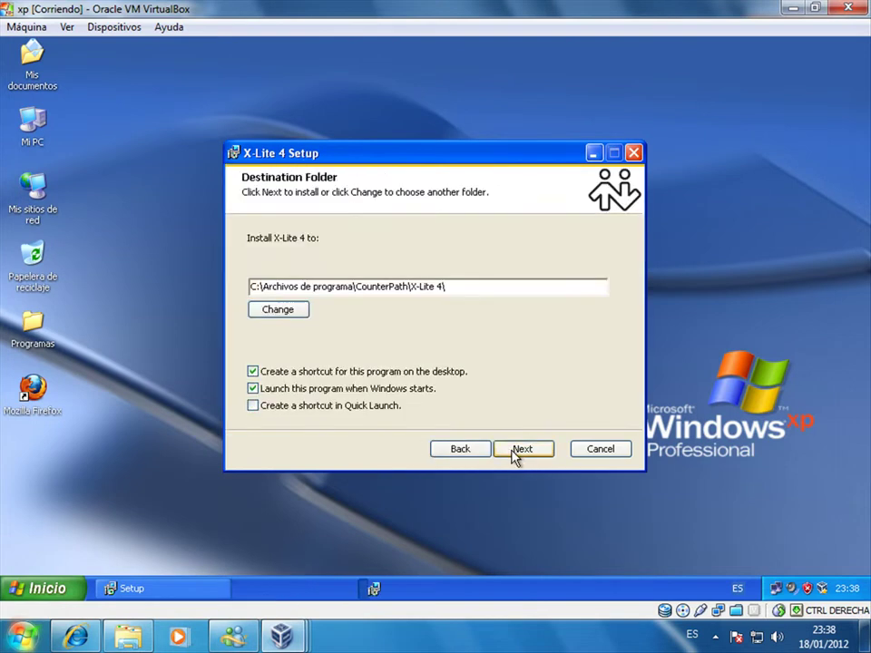
click(515, 455)
click(511, 450)
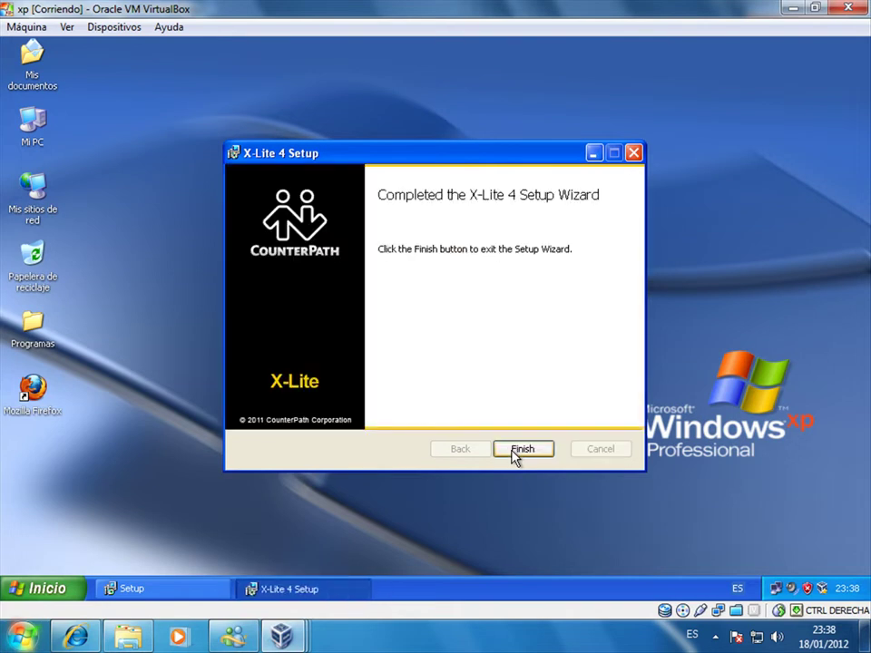
click(520, 449)
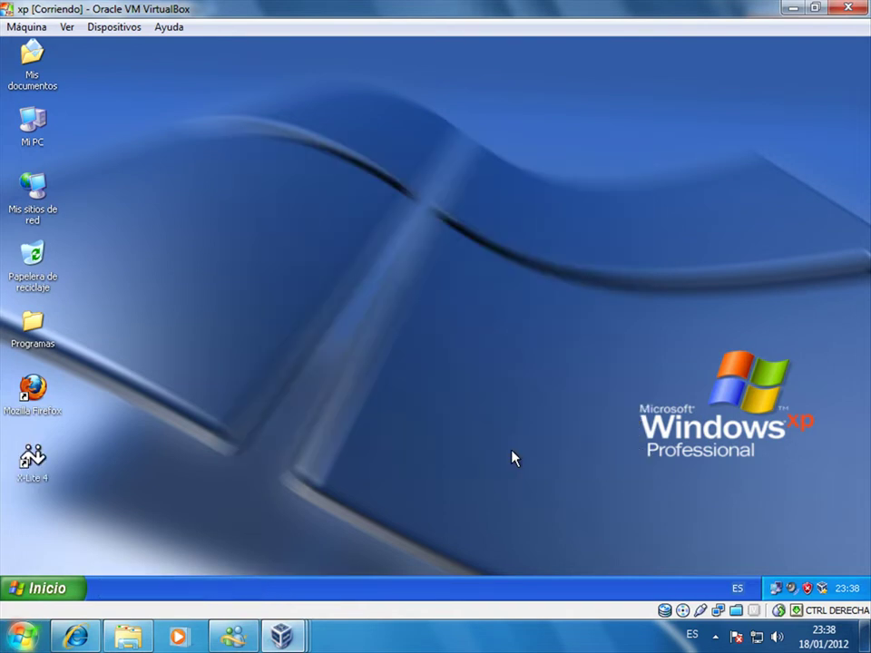
- Launch X-Lite 4 from the desktop, dismiss the audio notice, move it right, open Account Settings
click(39, 468)
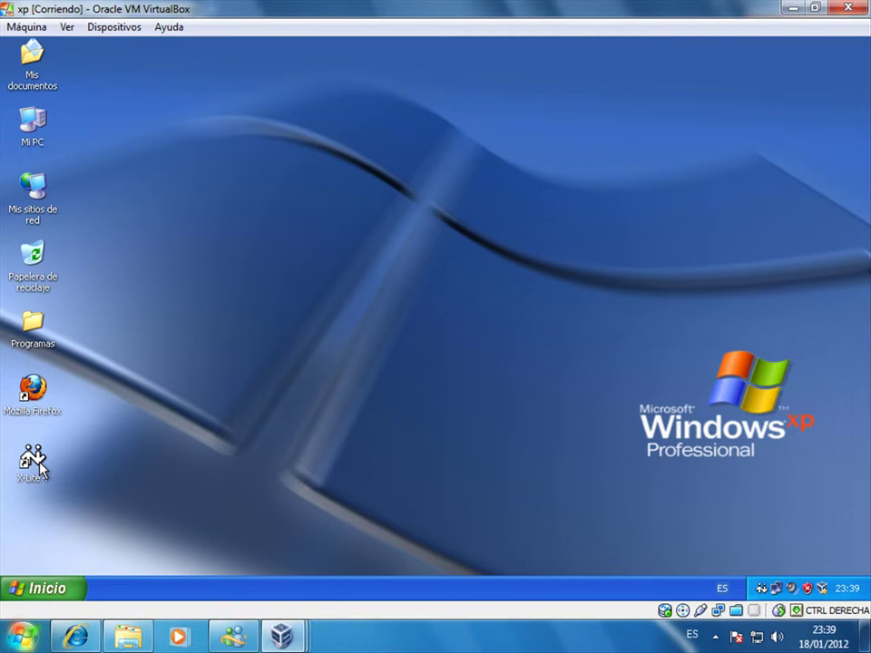
double_click(34, 461)
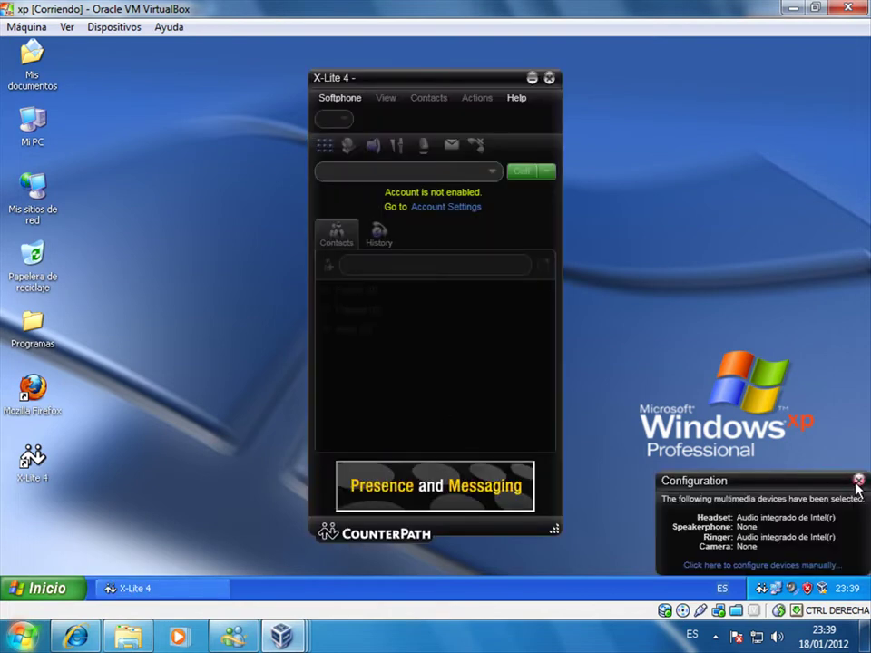
click(858, 480)
drag(470, 86, 760, 112)
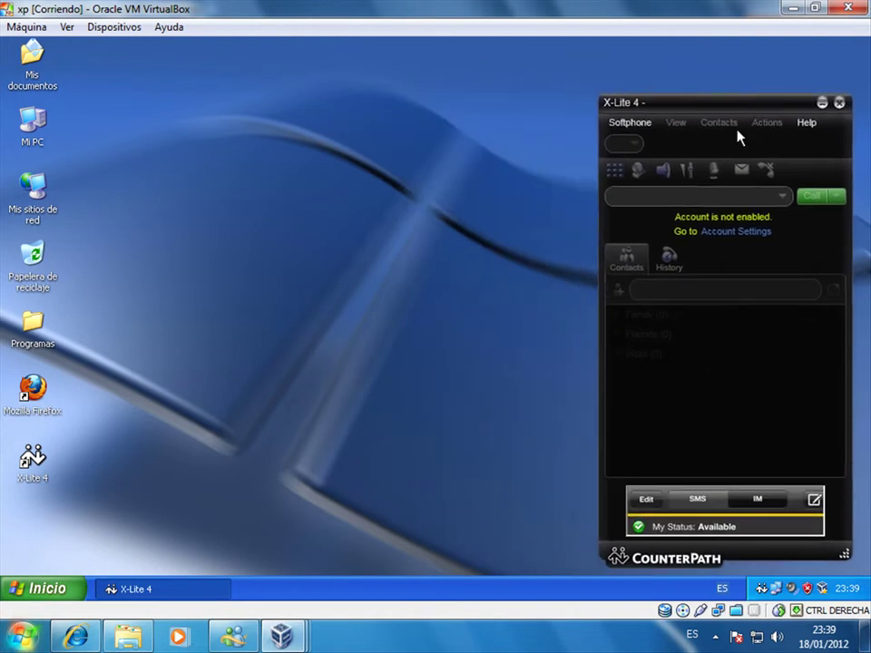
click(635, 126)
click(637, 139)
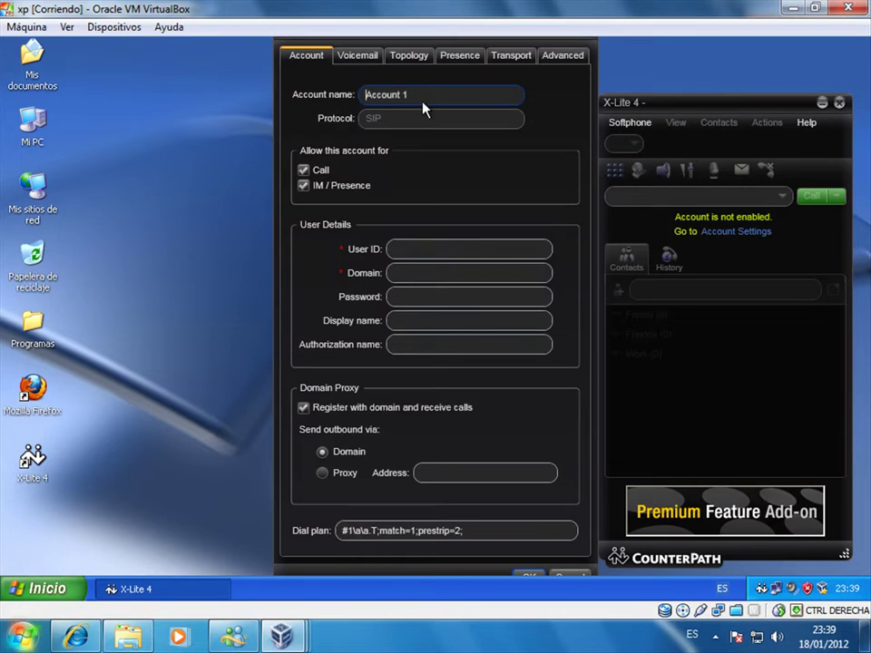
- Enter user 101, domain 192.168.10.12, the password, display name licred, authorization 101, and save
click(408, 248)
text(101)
key(Tab)
text(192)
text(68)
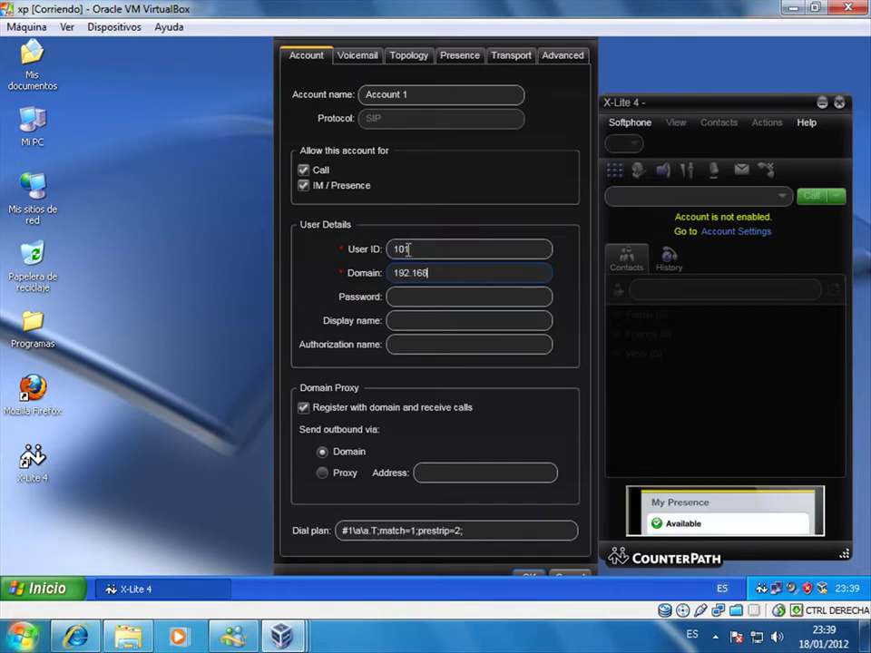
text(.10.12)
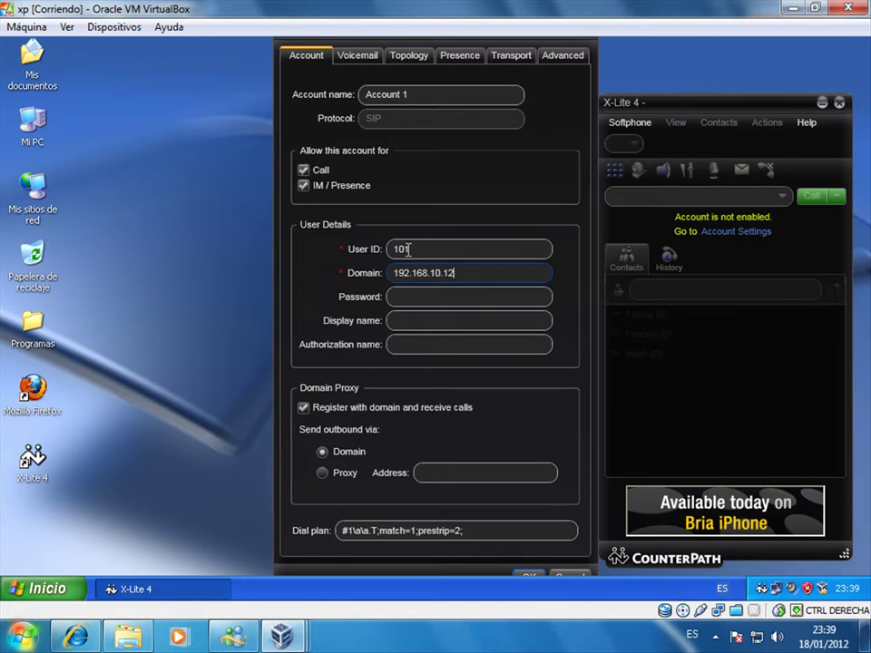
key(Tab)
text(1234)
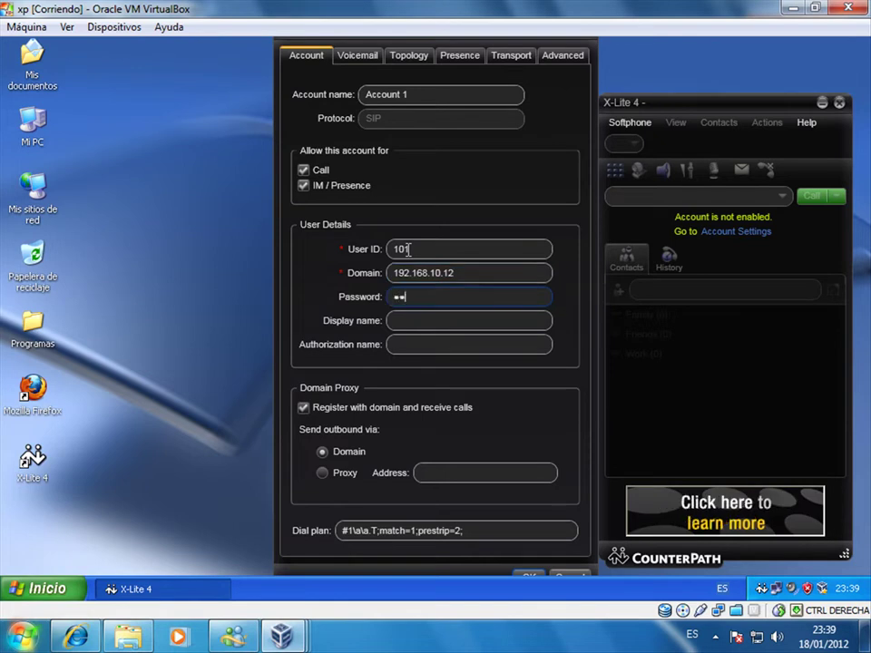
text(5678)
key(Tab)
text(licred)
key(Tab)
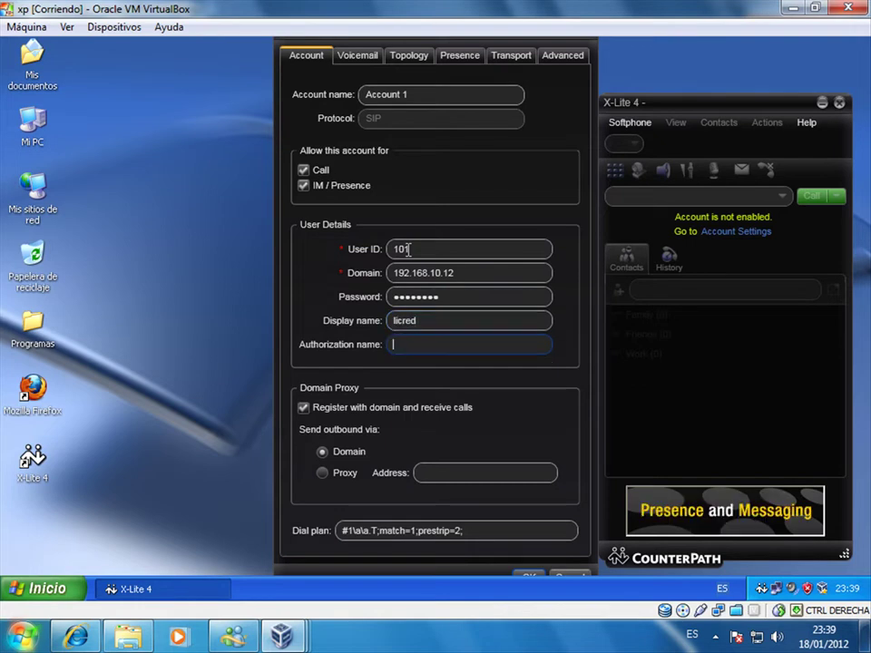
text(101)
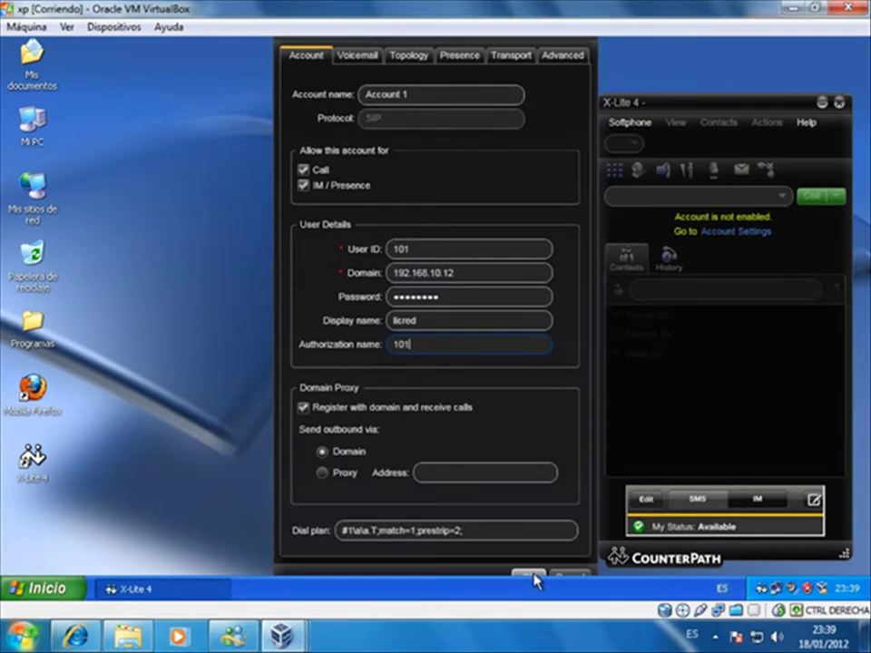
click(534, 577)
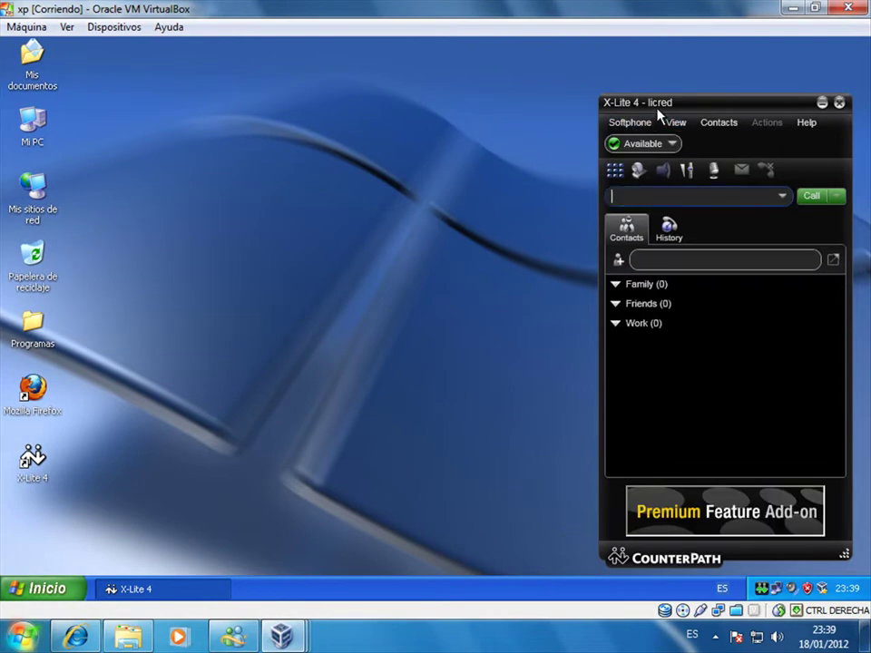
- On the Xp2 VM, launch X-Lite_Win32_4.1_63214 from Programas and advance to the EULA page
mouse_move(288, 635)
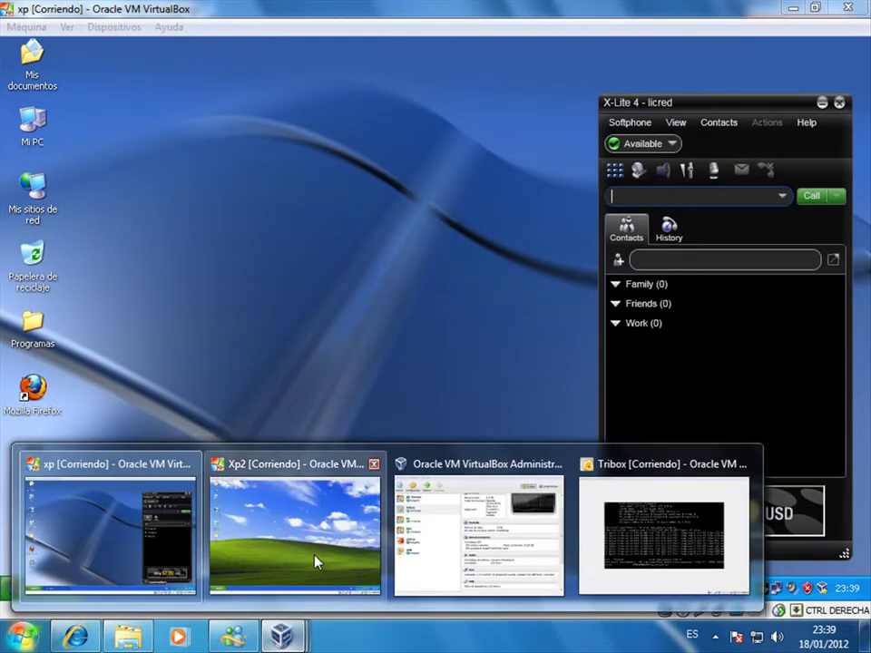
click(315, 563)
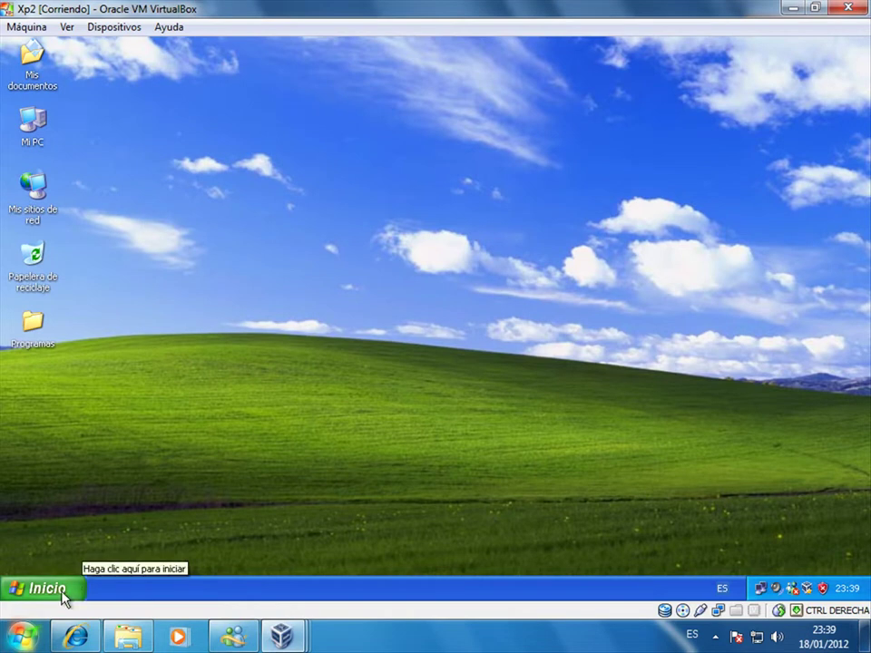
double_click(39, 342)
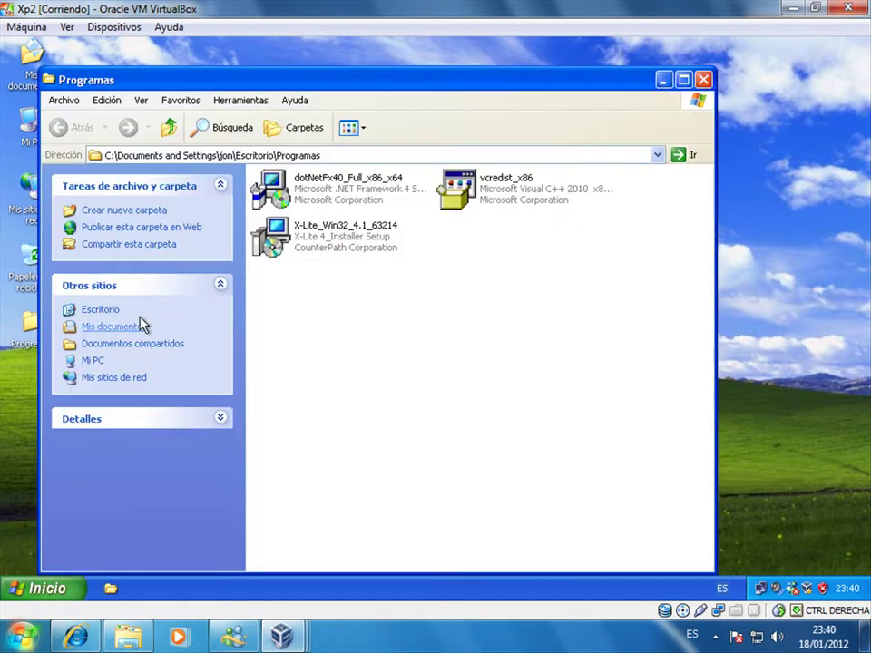
click(352, 249)
double_click(360, 249)
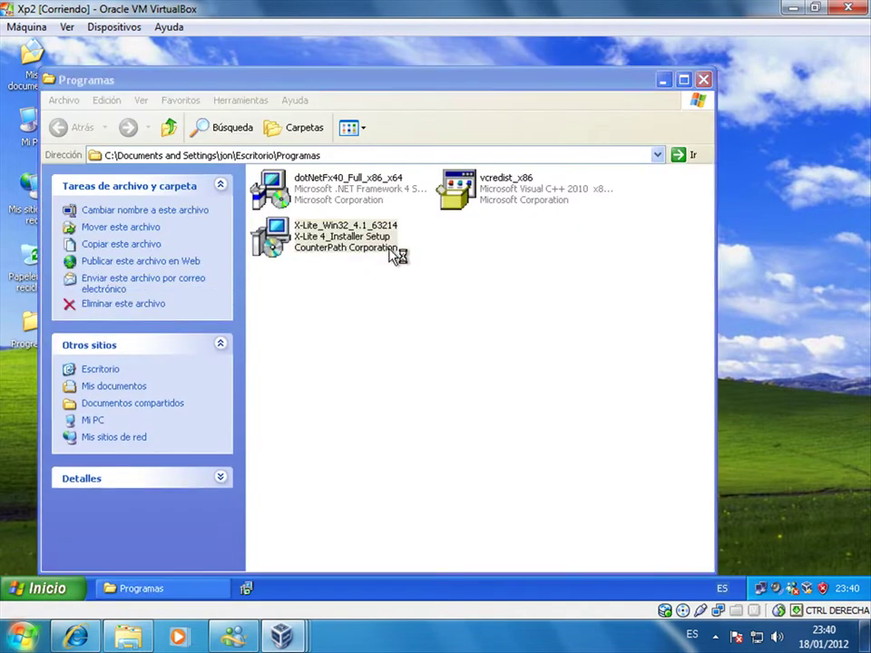
click(706, 82)
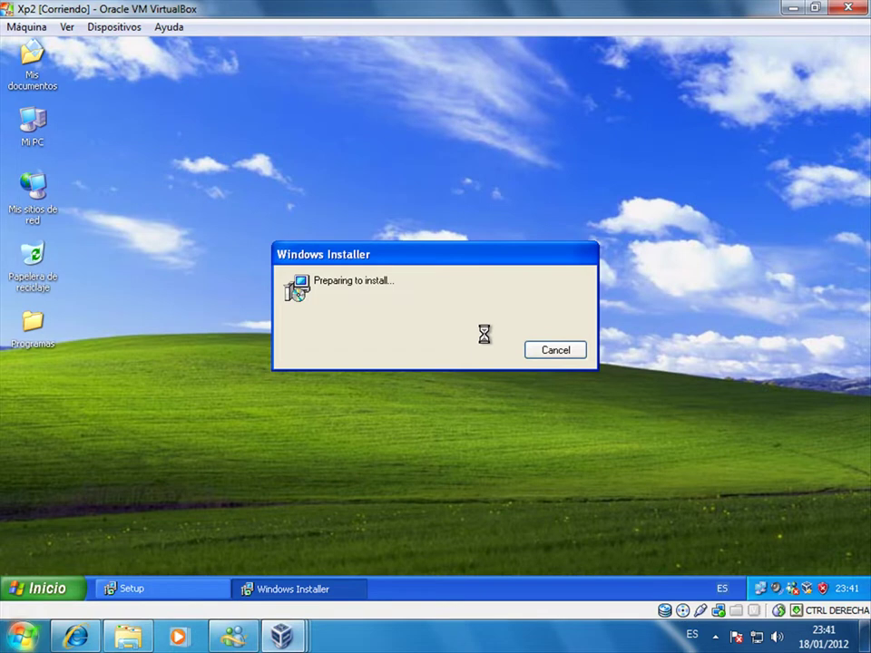
click(514, 446)
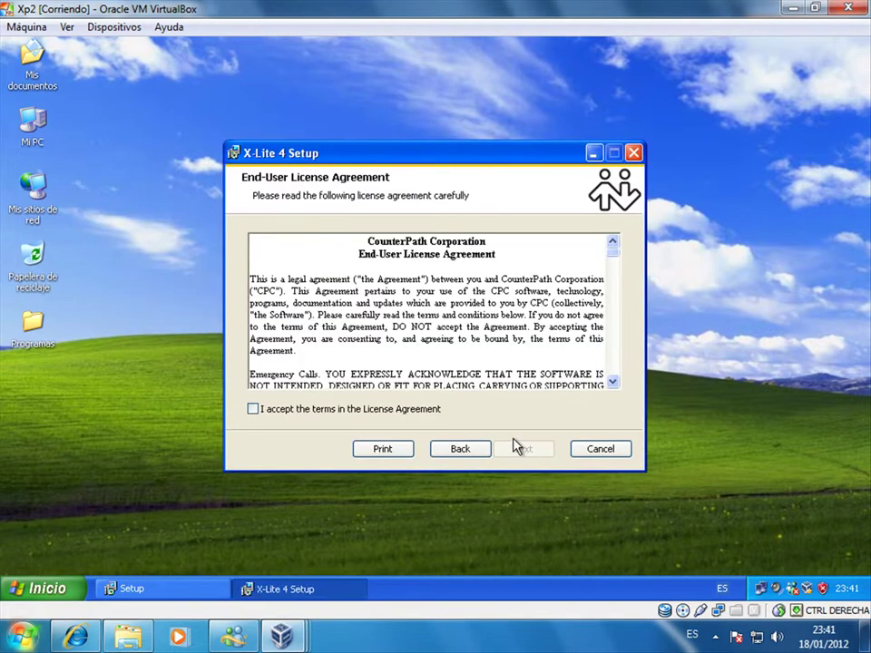
- Accept the terms, install X-Lite 4 in the default folder, finish, and launch it from the desktop
click(421, 410)
click(518, 448)
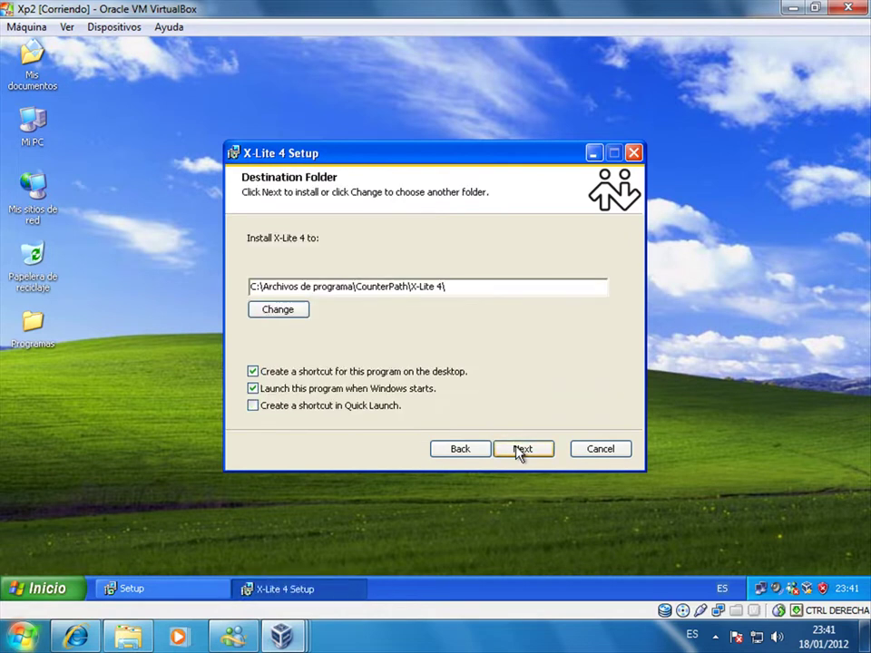
click(517, 448)
click(517, 448)
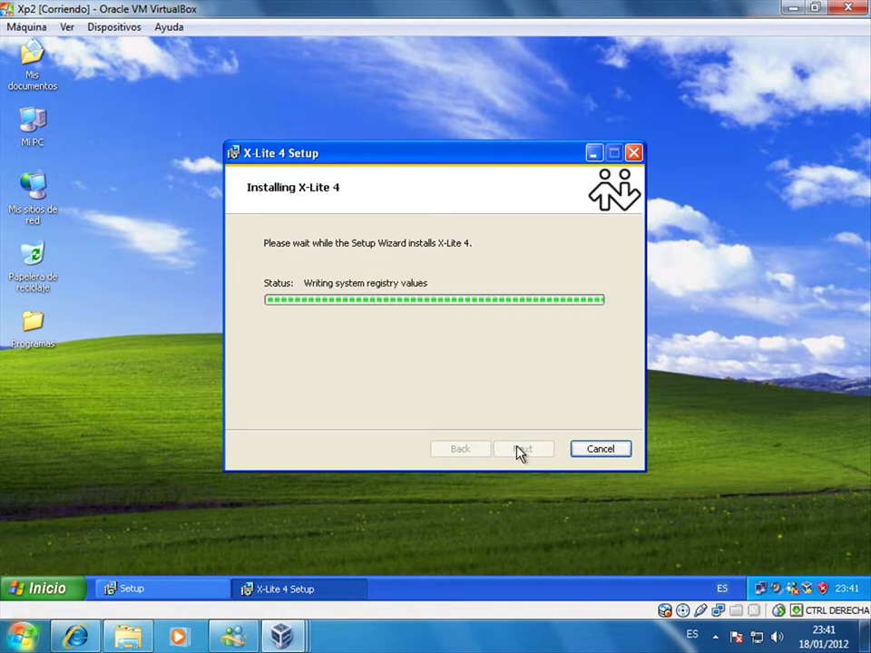
click(519, 451)
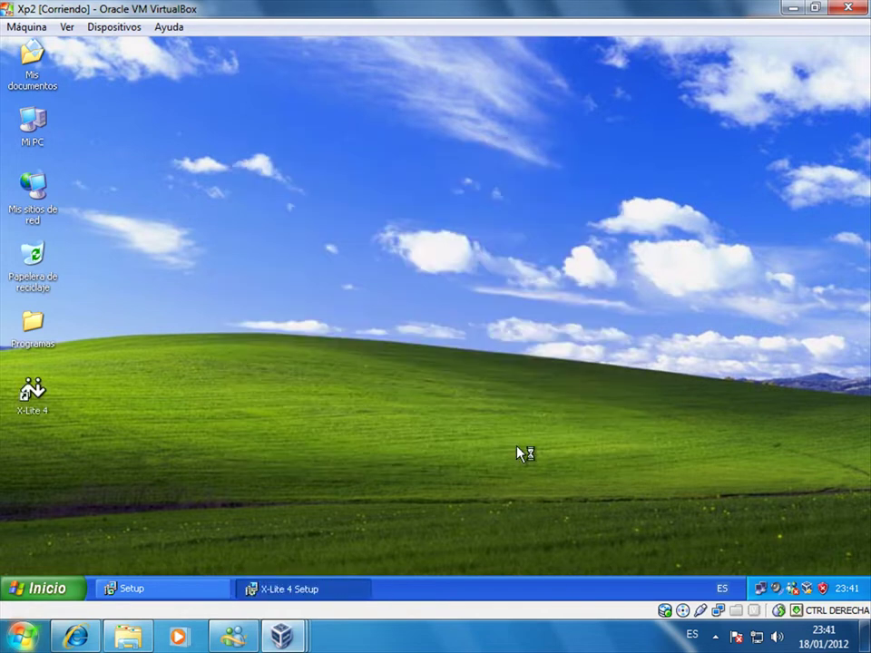
double_click(40, 410)
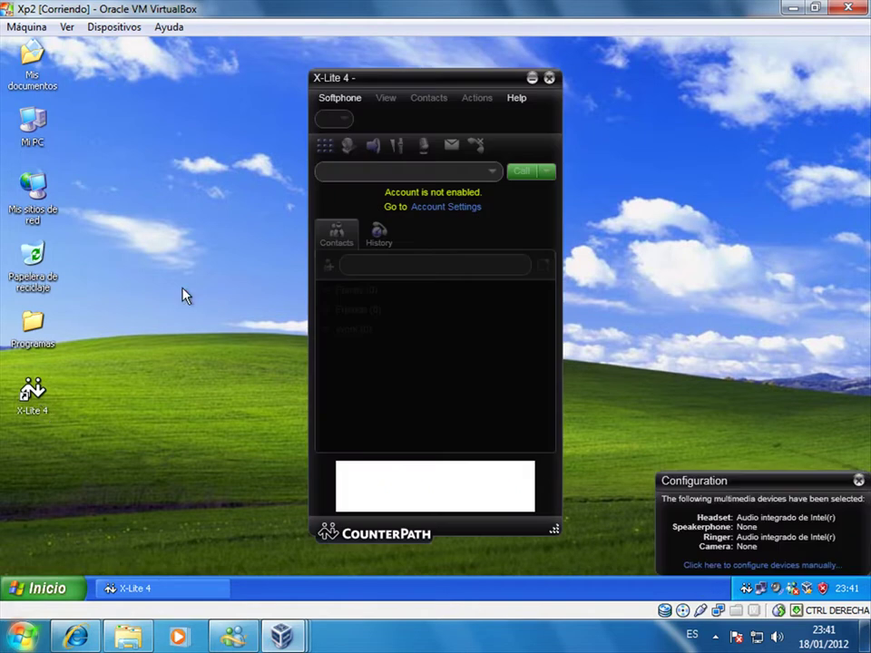
- Open Account Settings, rename the account to Account 2, and enter user ID 102
click(344, 102)
click(363, 114)
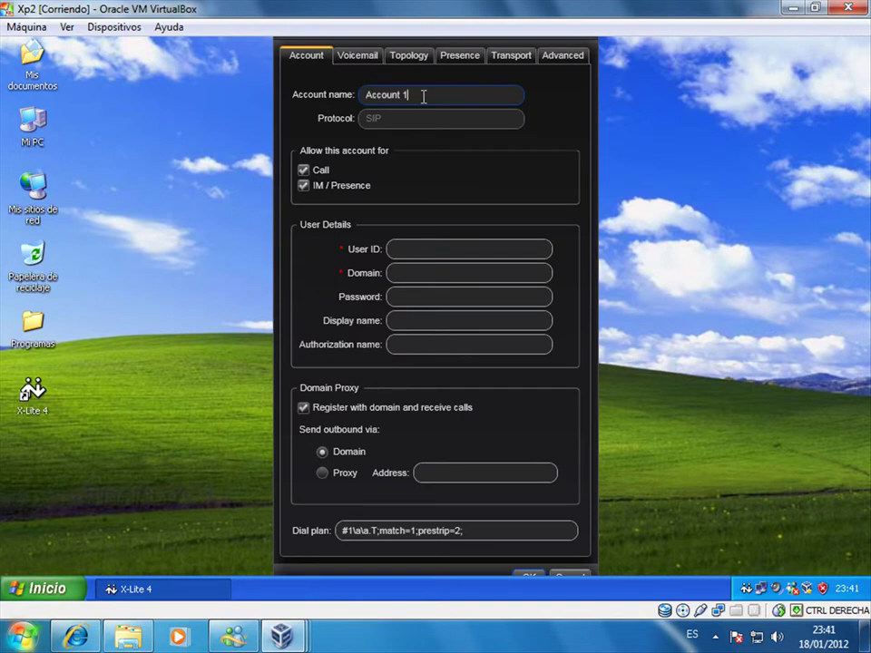
key(BackSpace)
text(2)
click(416, 248)
text(102)
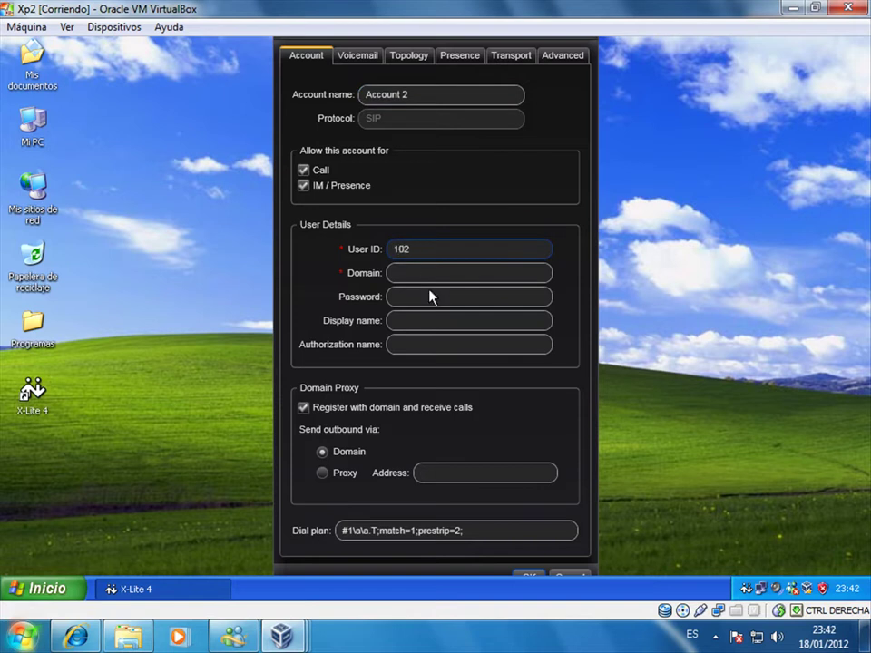
- Enter domain 192.168.10.12, the password, display name tecnologia, and authorization name 102
click(458, 271)
text(192.168.10.12)
key(Tab)
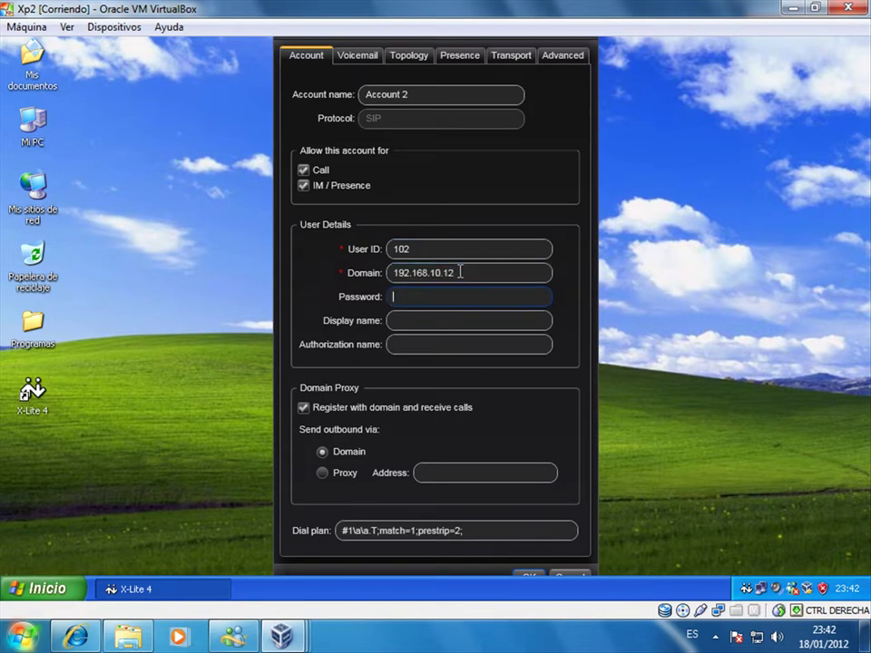
text(123456)
key(Tab)
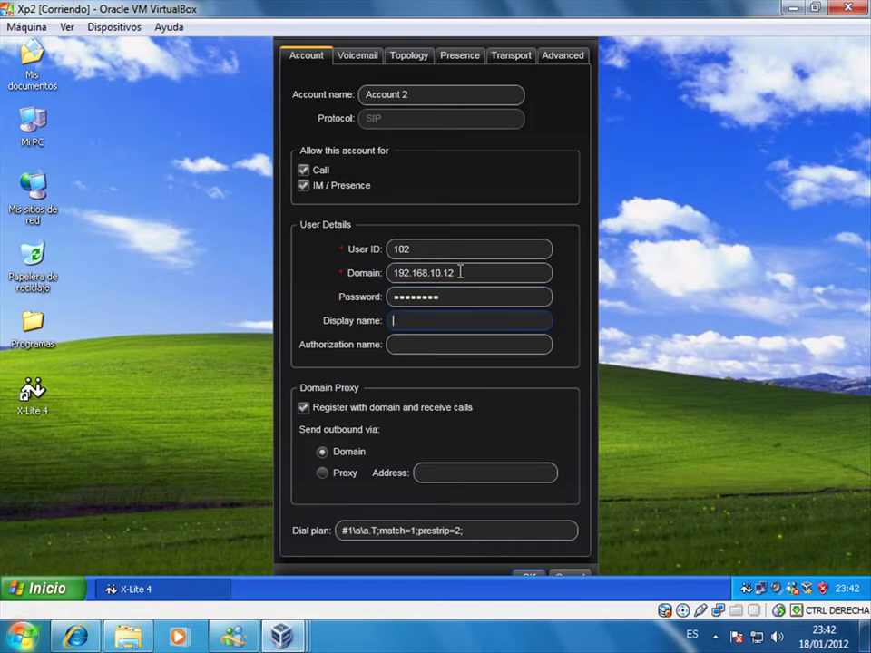
text(tecnologia)
key(Tab)
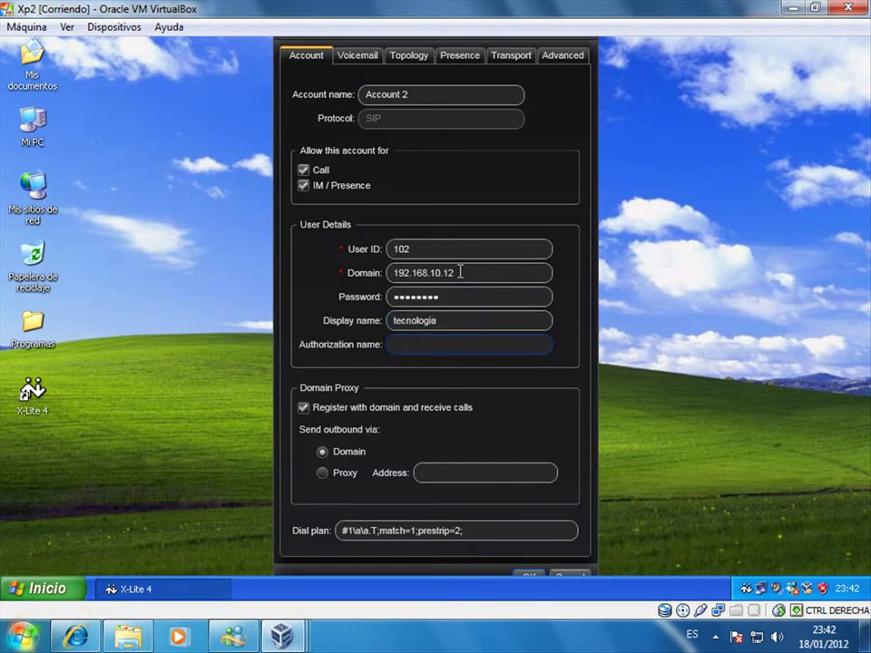
text(102)
- Save Account 2, then from the first VM dial 102 on the dial pad and place the call
click(532, 577)
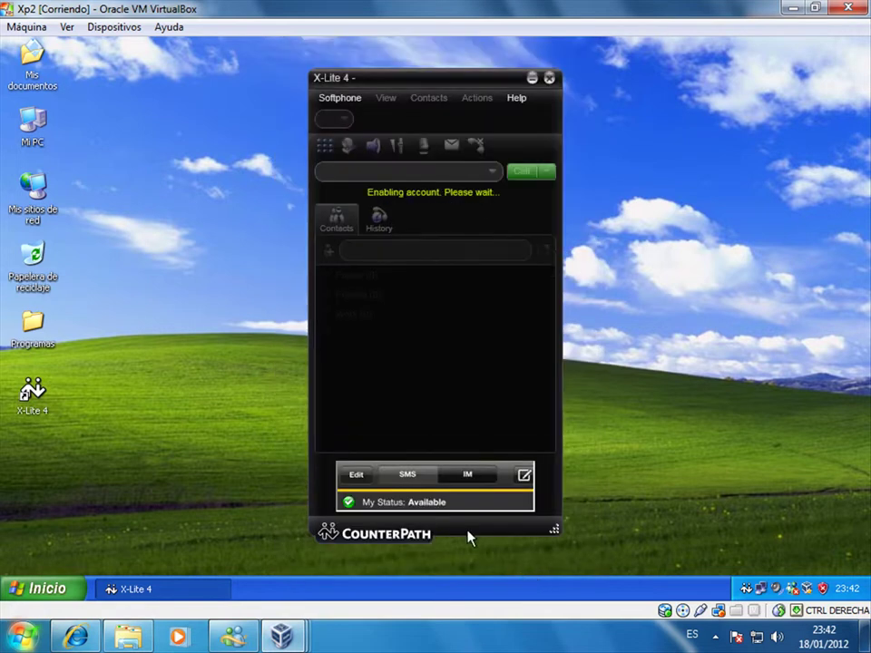
drag(445, 80, 705, 97)
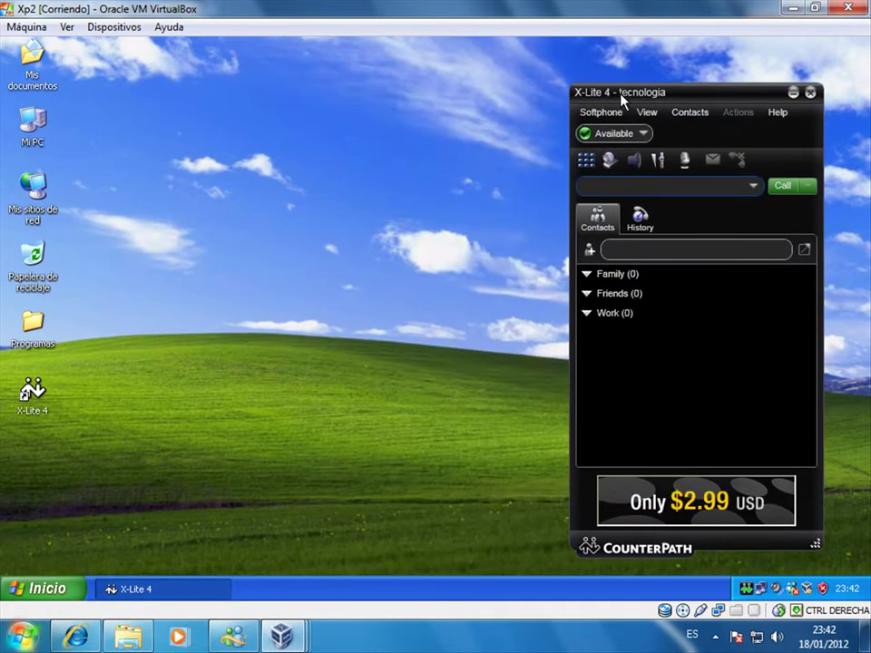
mouse_move(284, 638)
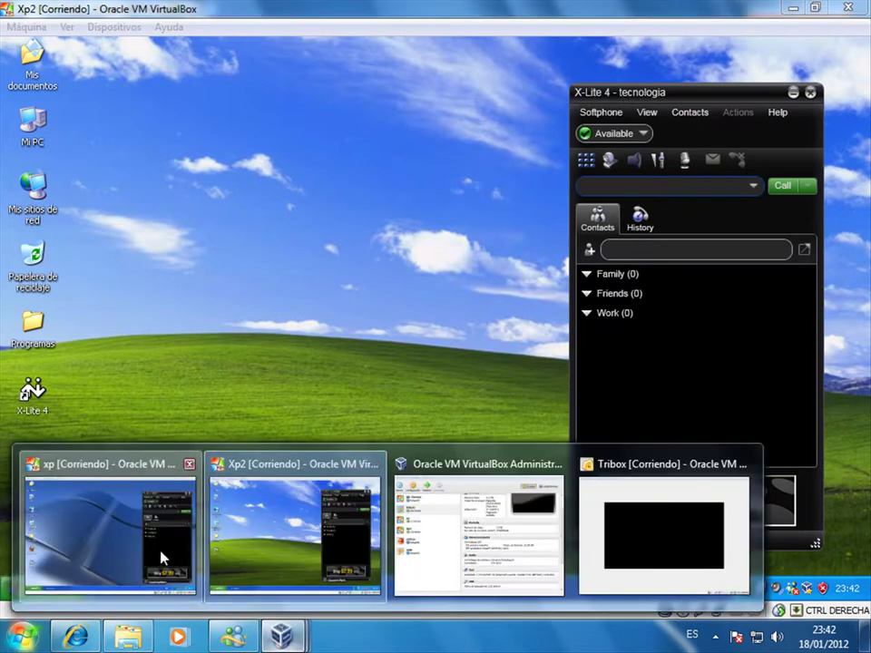
click(163, 558)
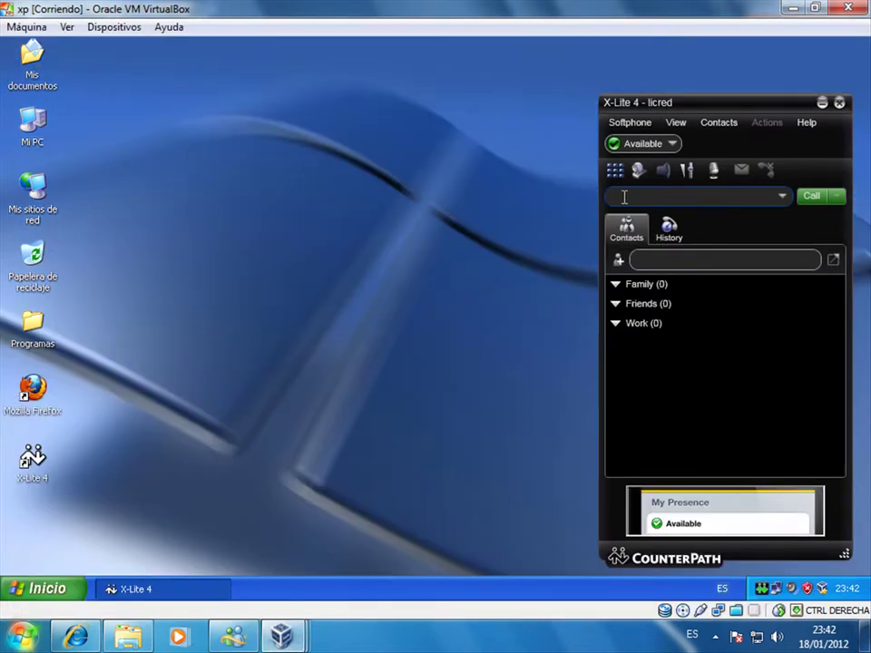
click(615, 170)
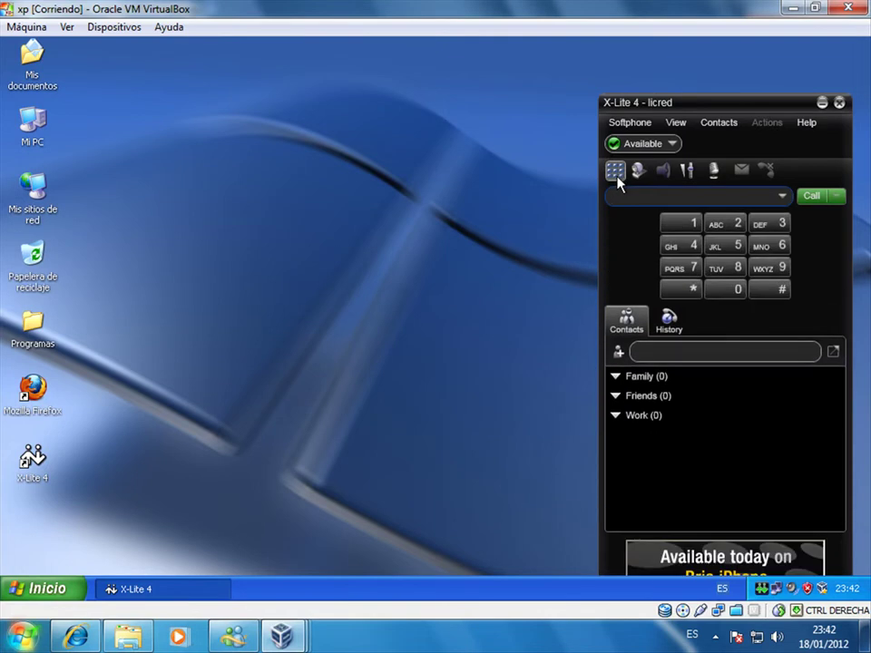
click(682, 232)
click(730, 289)
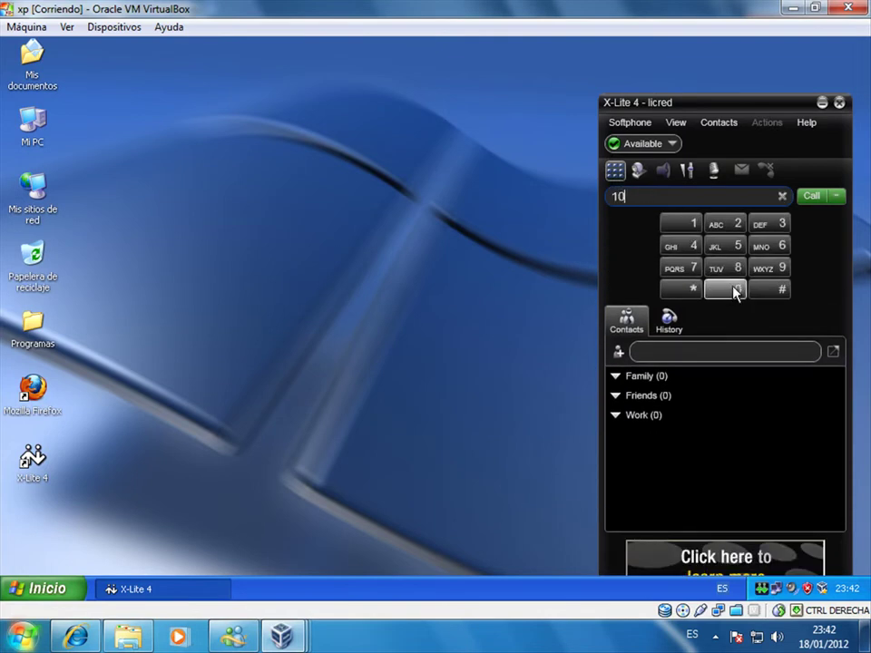
click(733, 229)
key(Return)
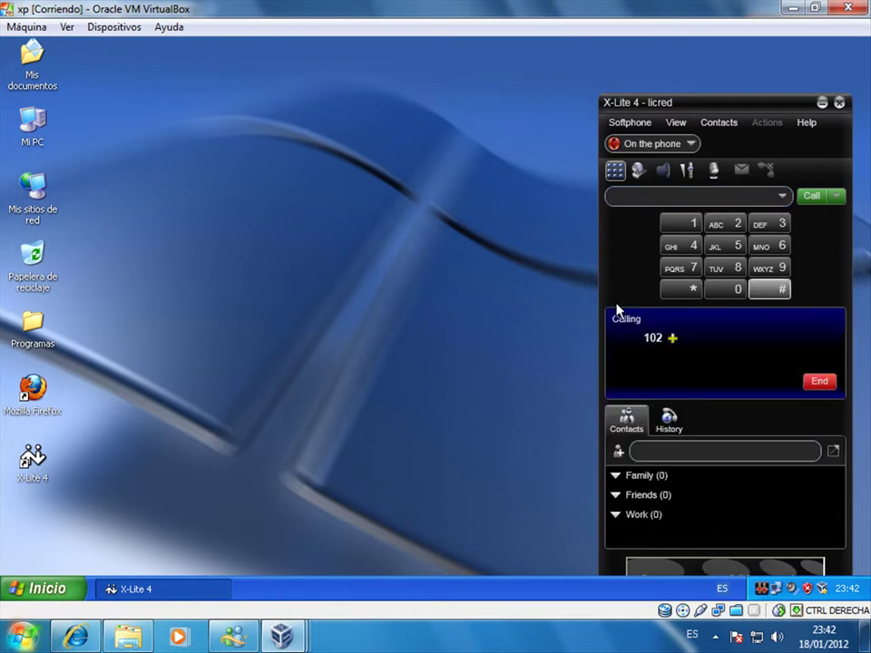
- Confirm the call rings on the Xp2 machine, then end it from the calling softphone
mouse_move(283, 635)
click(326, 555)
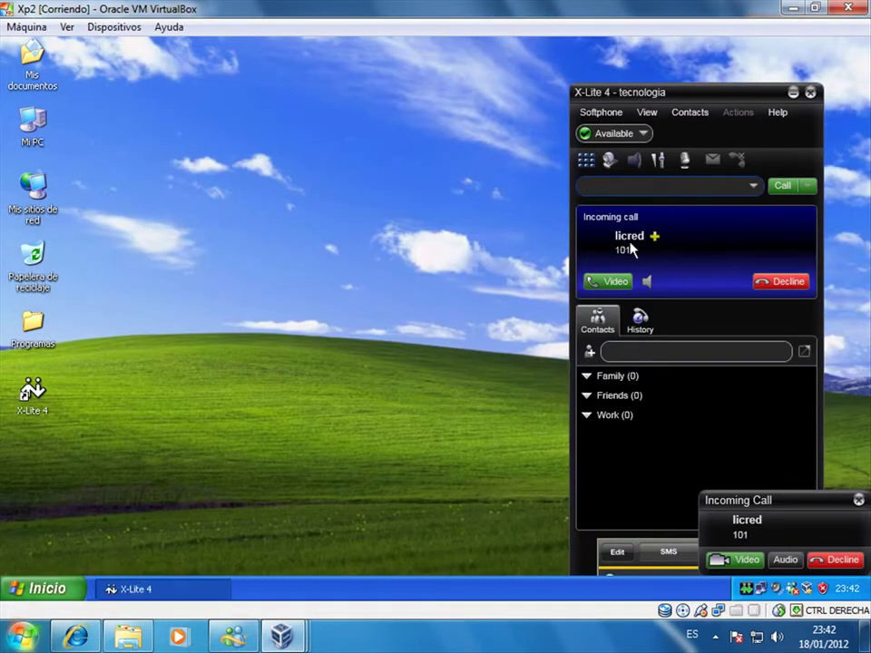
mouse_move(288, 635)
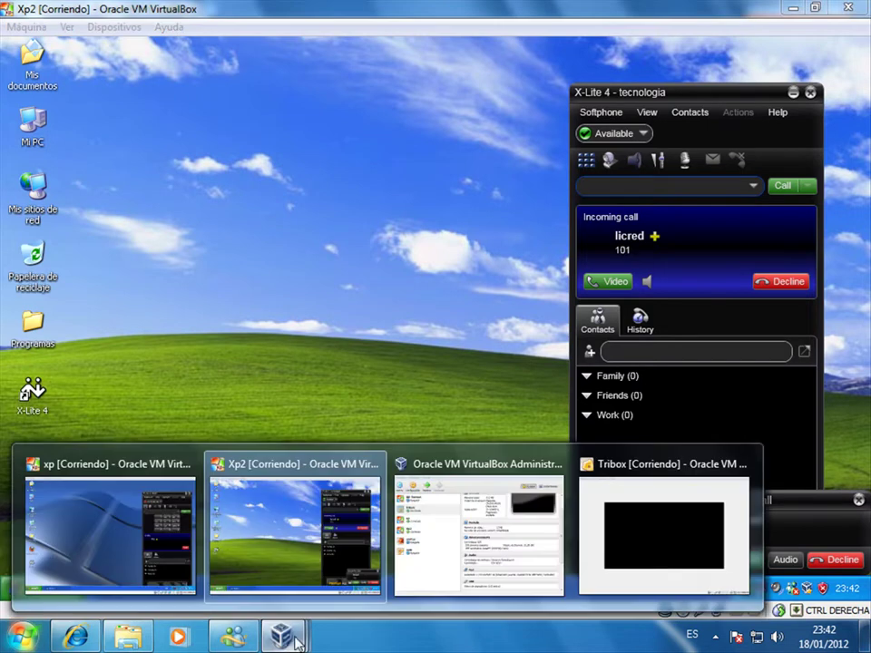
click(172, 571)
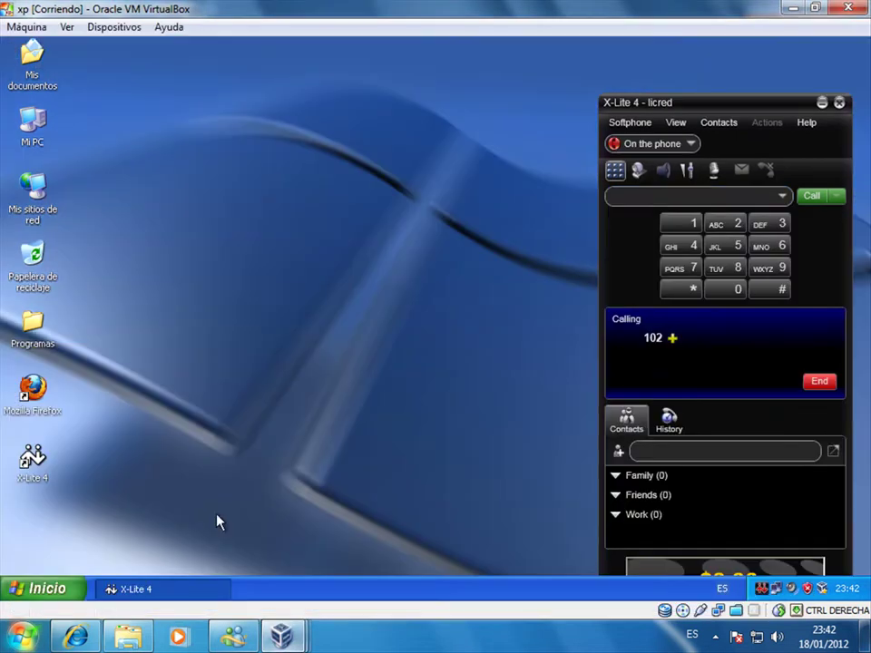
click(830, 386)
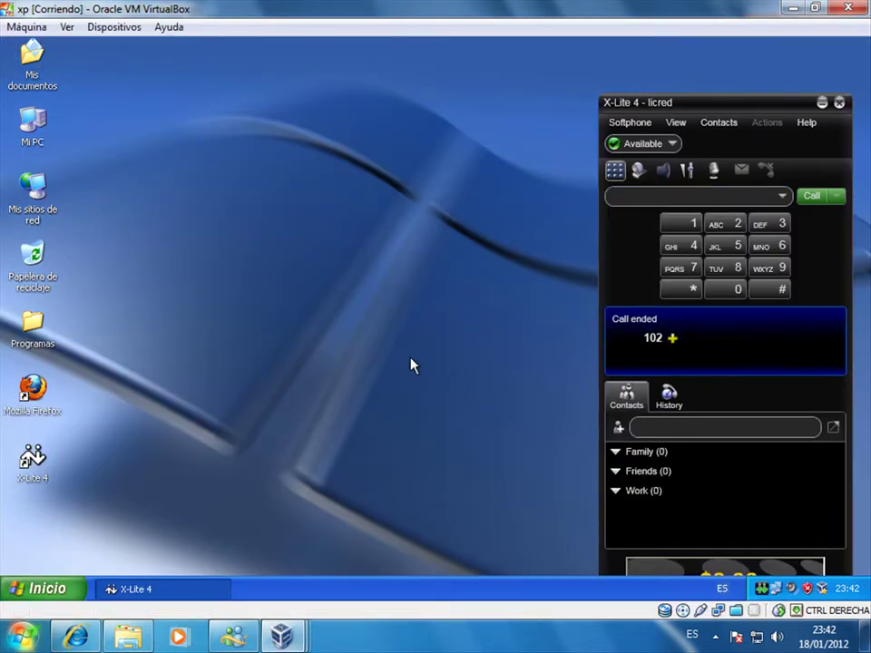
- On the Xp2 machine, dial 101 from the tecnologia softphone and place the call
mouse_move(281, 635)
click(318, 577)
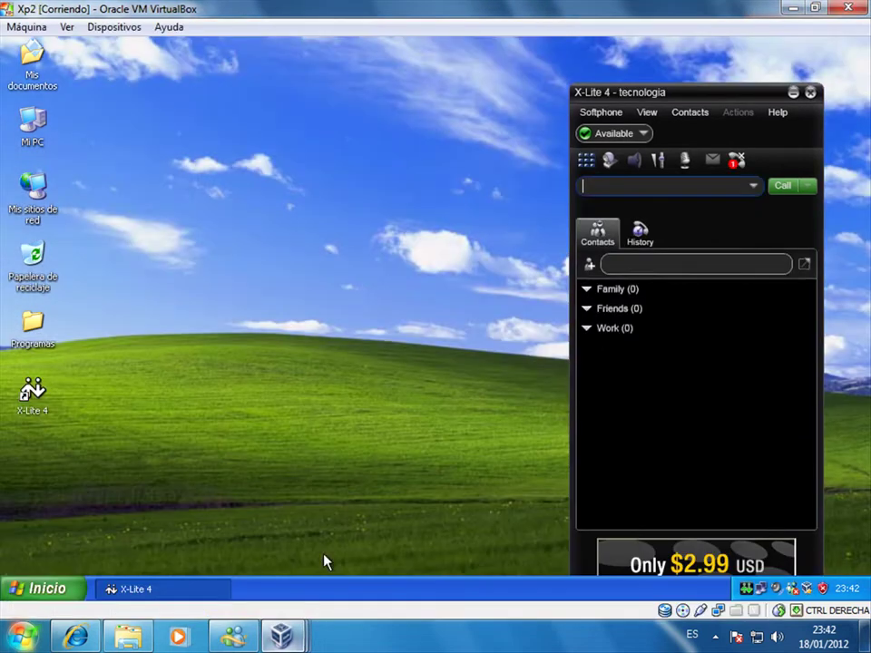
click(593, 166)
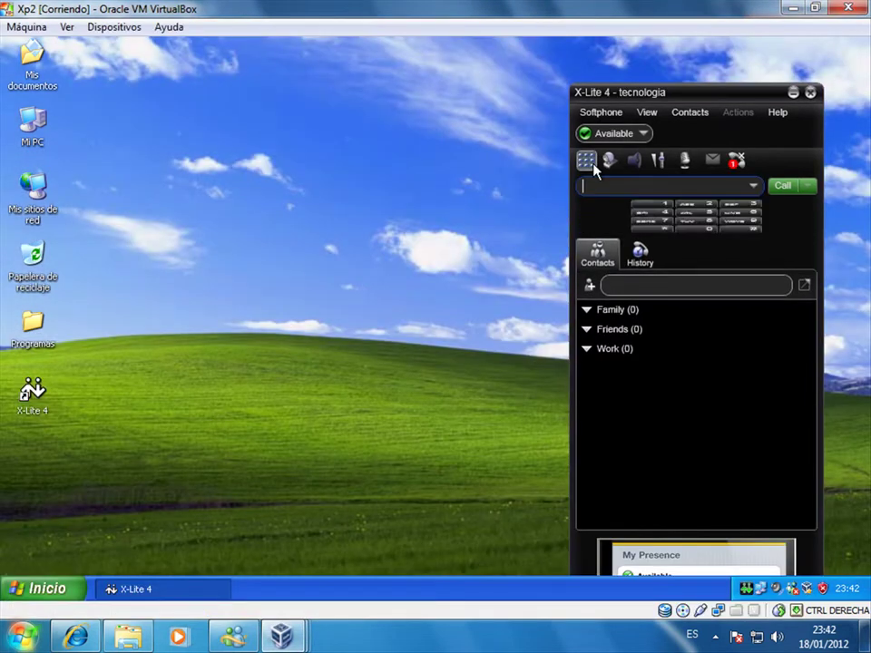
click(648, 213)
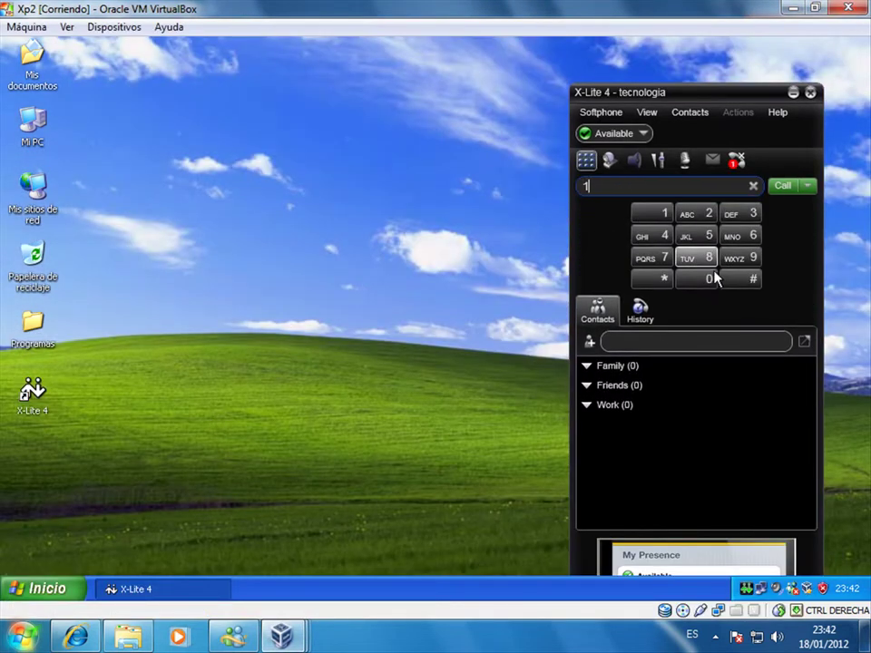
click(707, 277)
click(653, 218)
click(777, 186)
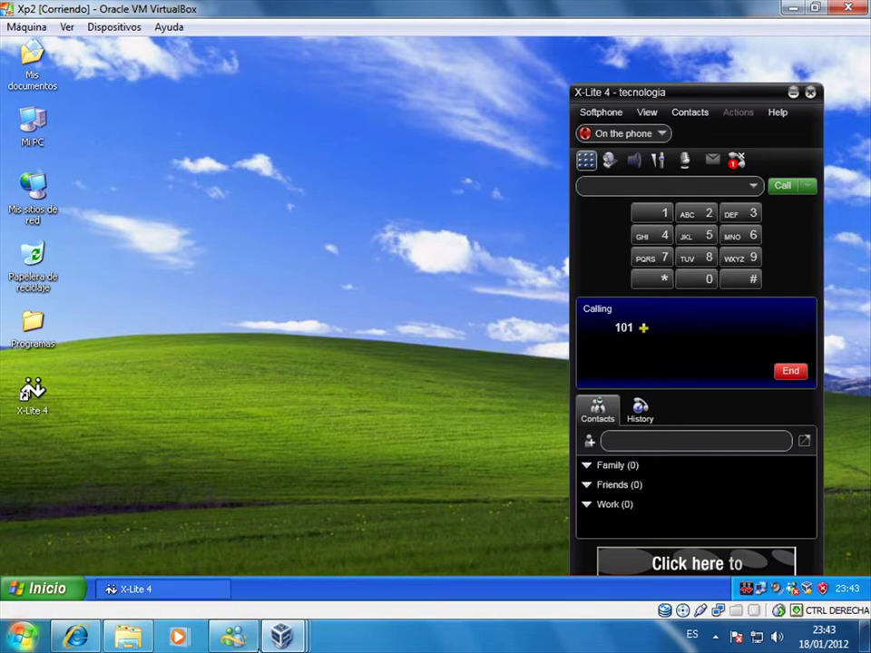
- Confirm the call rings on licred's softphone in the xp VM, then reposition the Xp2 softphone
click(281, 635)
click(170, 562)
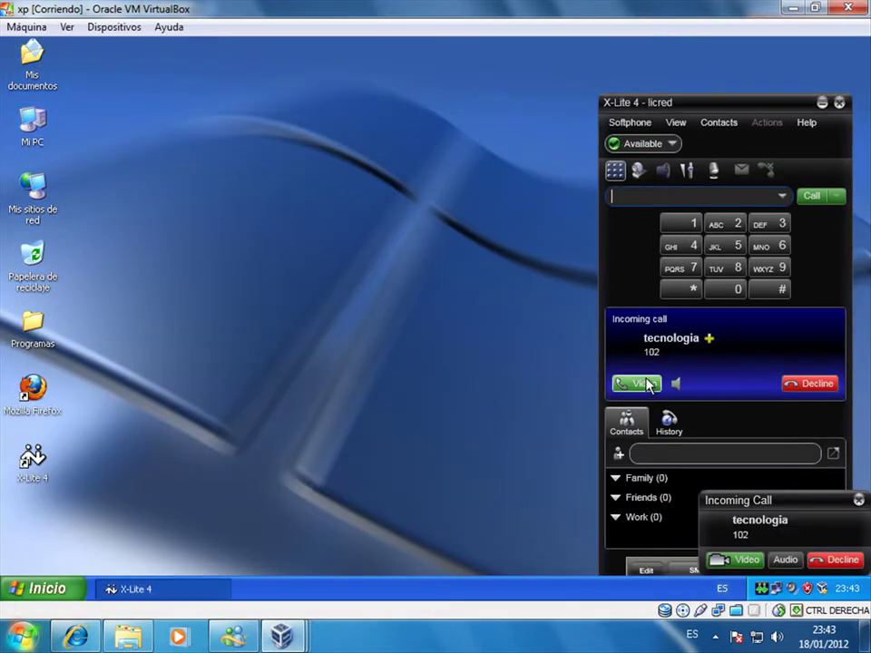
click(283, 635)
click(317, 561)
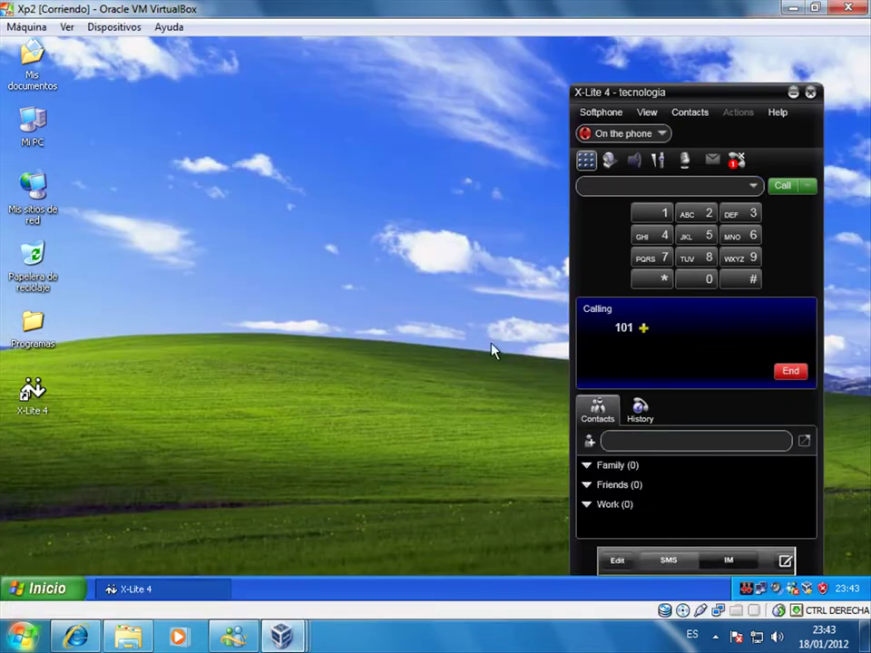
drag(752, 92, 809, 69)
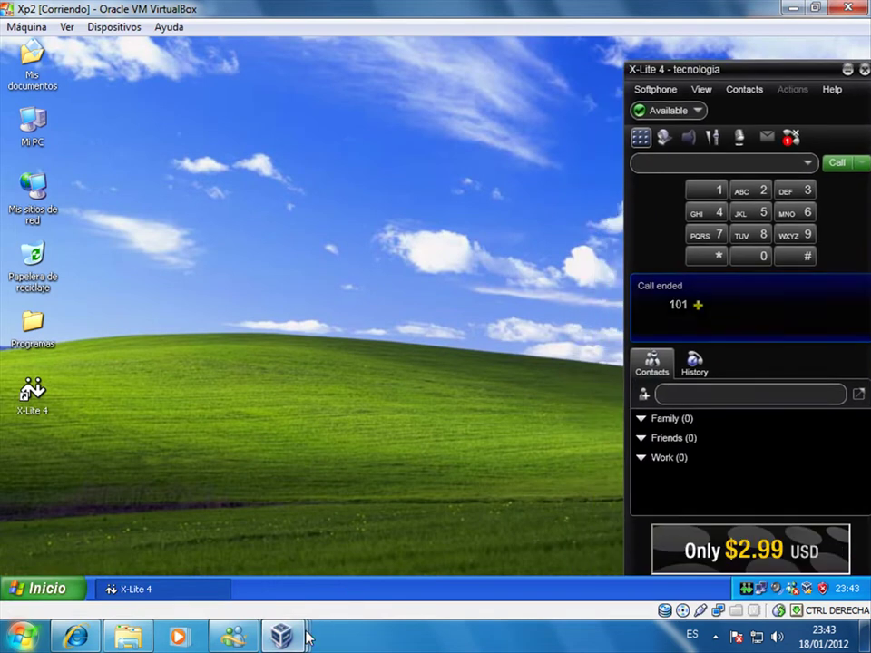
click(288, 636)
click(155, 572)
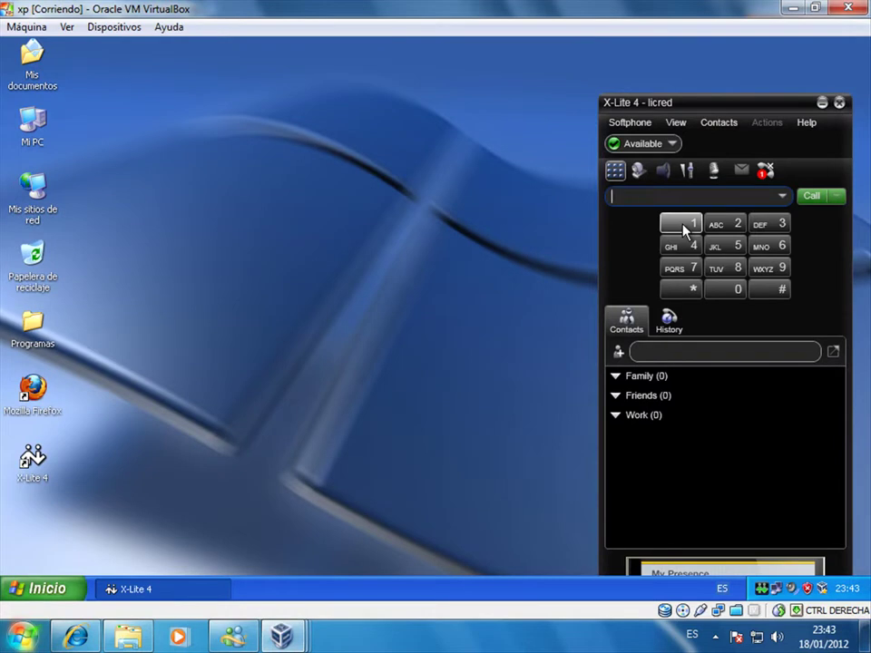
- Dial 102 from the licred softphone and place the call
click(682, 229)
click(716, 290)
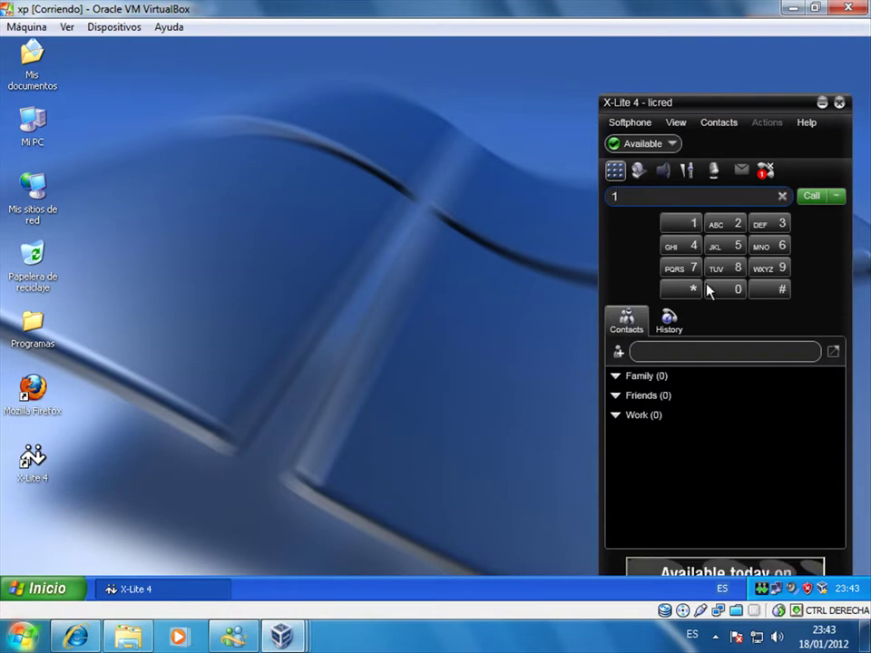
click(727, 226)
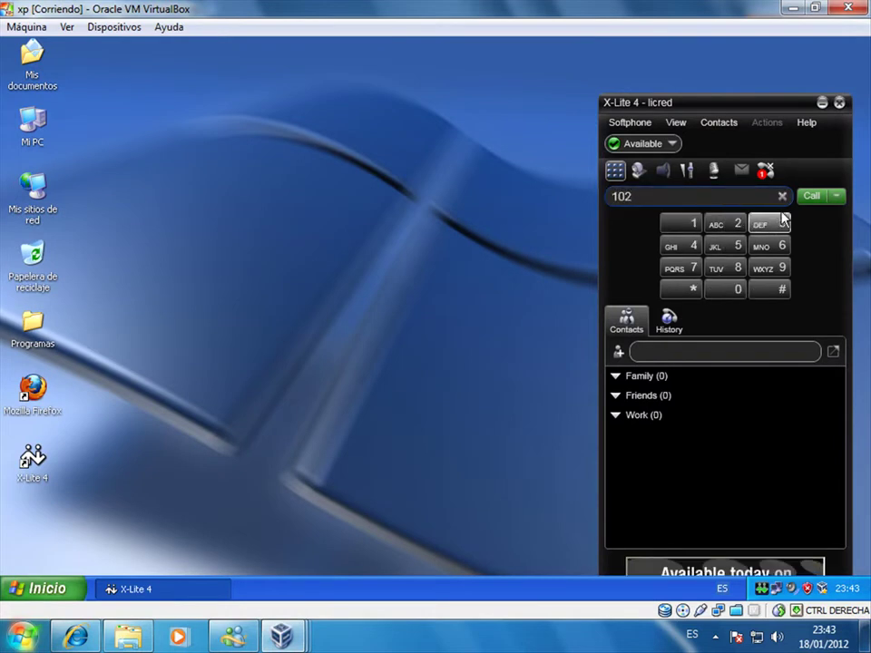
click(814, 197)
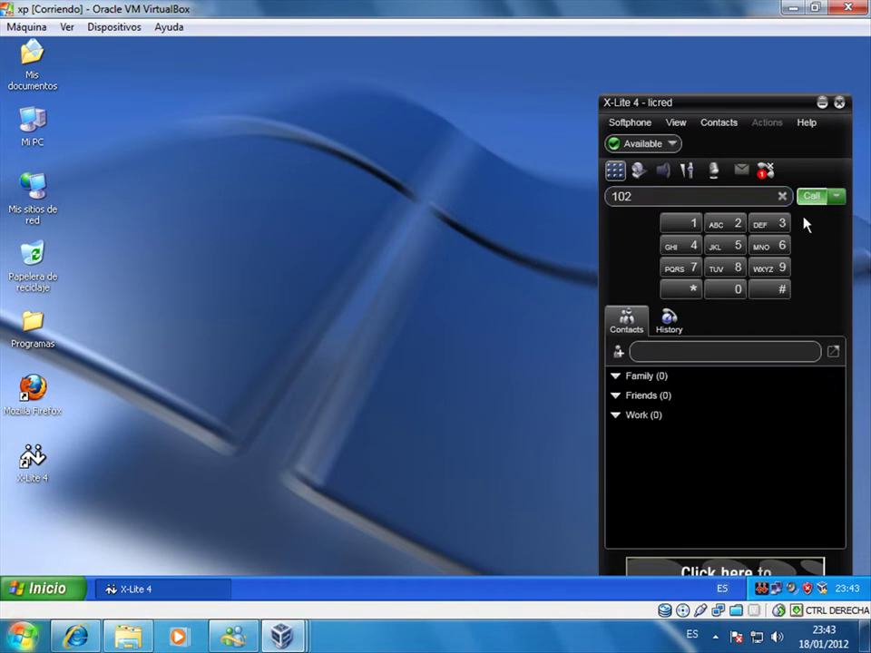
- Let the call to 102 connect, refreshing the desktop while it runs
drag(759, 111, 763, 73)
right_click(358, 254)
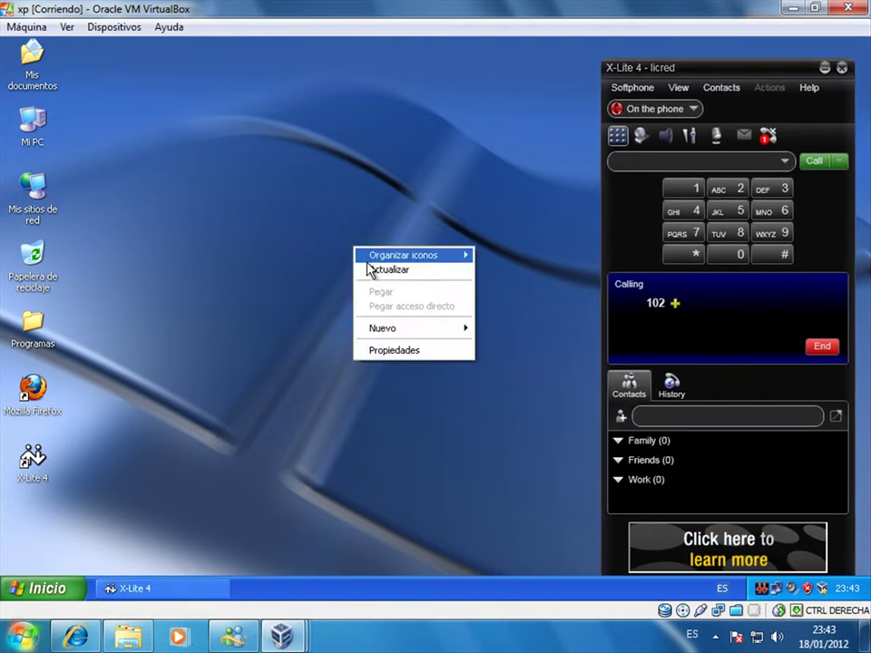
click(371, 273)
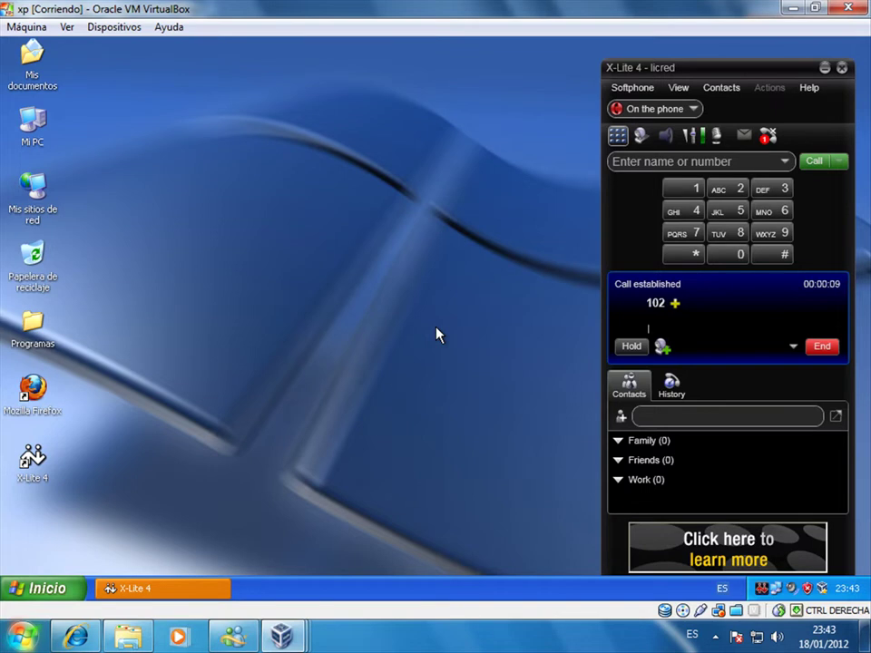
right_click(340, 295)
click(369, 311)
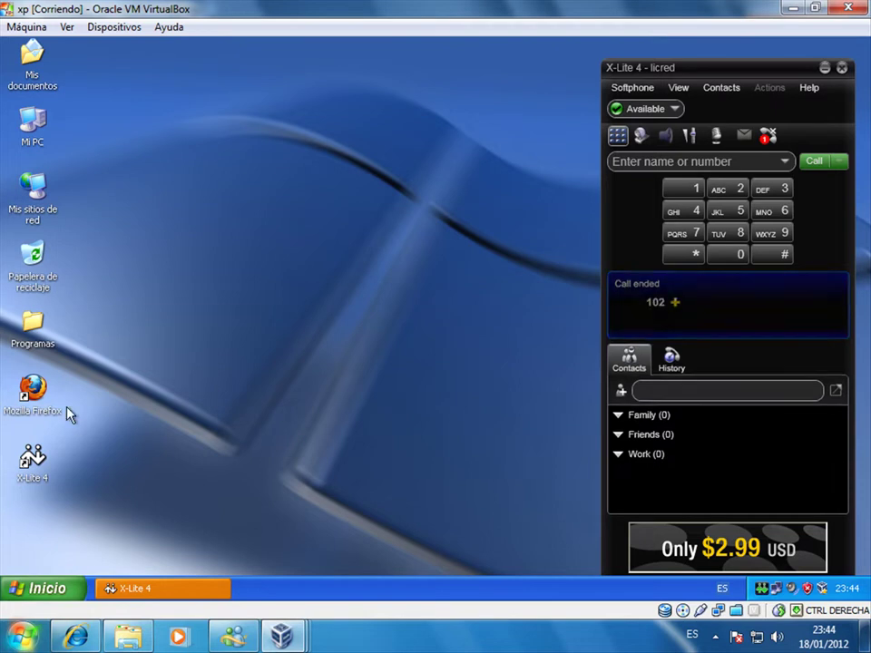
double_click(34, 399)
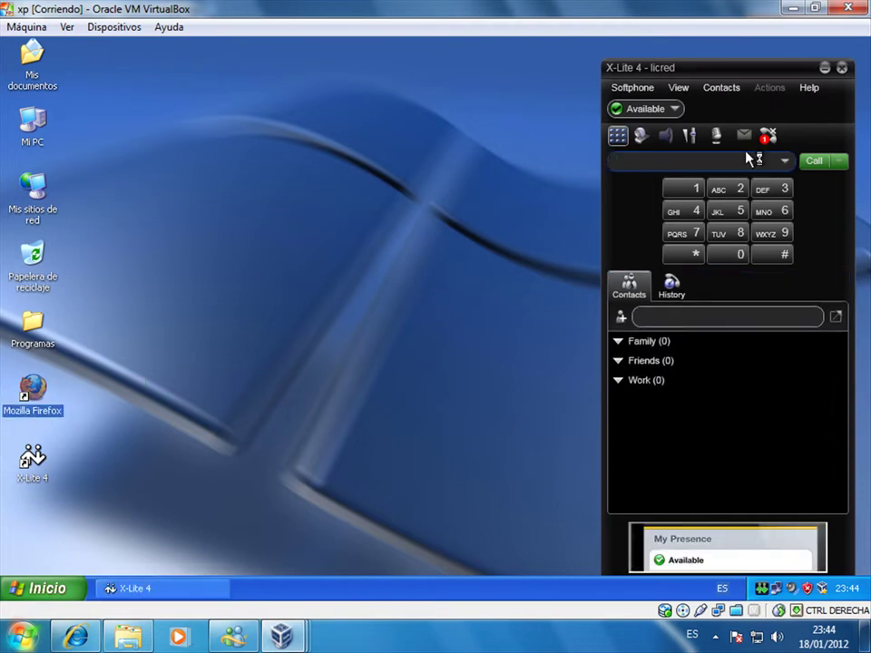
click(825, 67)
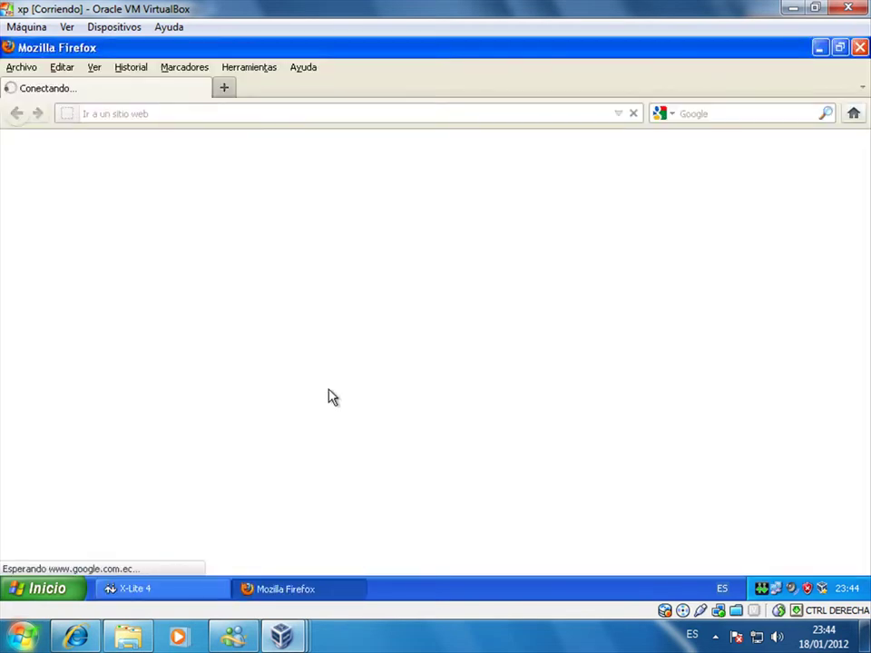
click(422, 119)
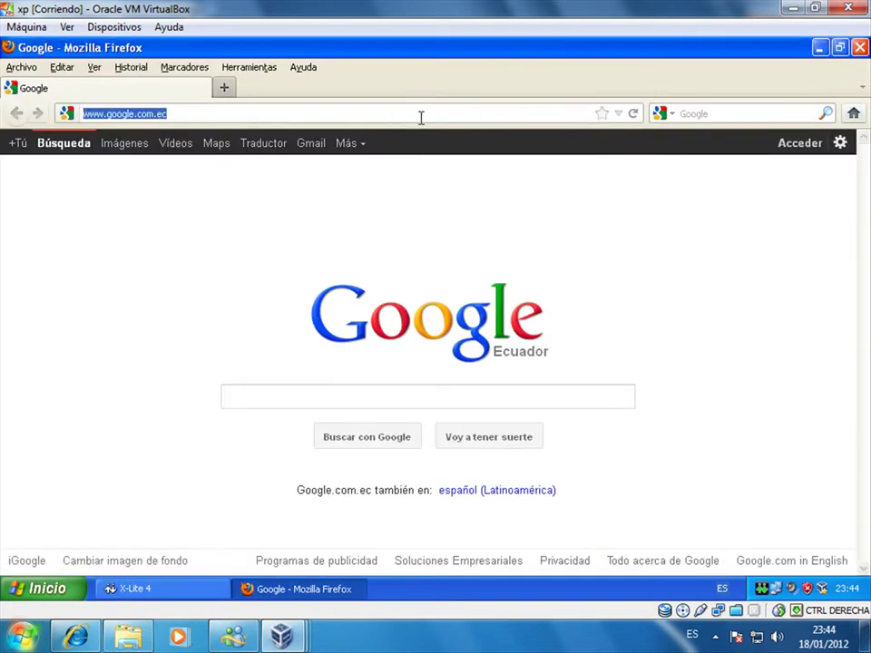
text(www.)
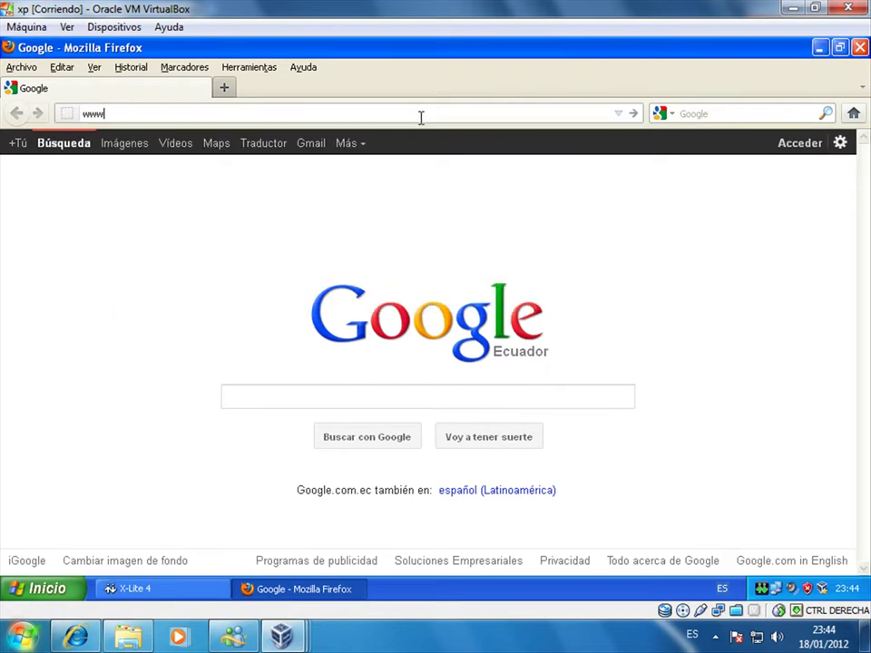
text(hot)
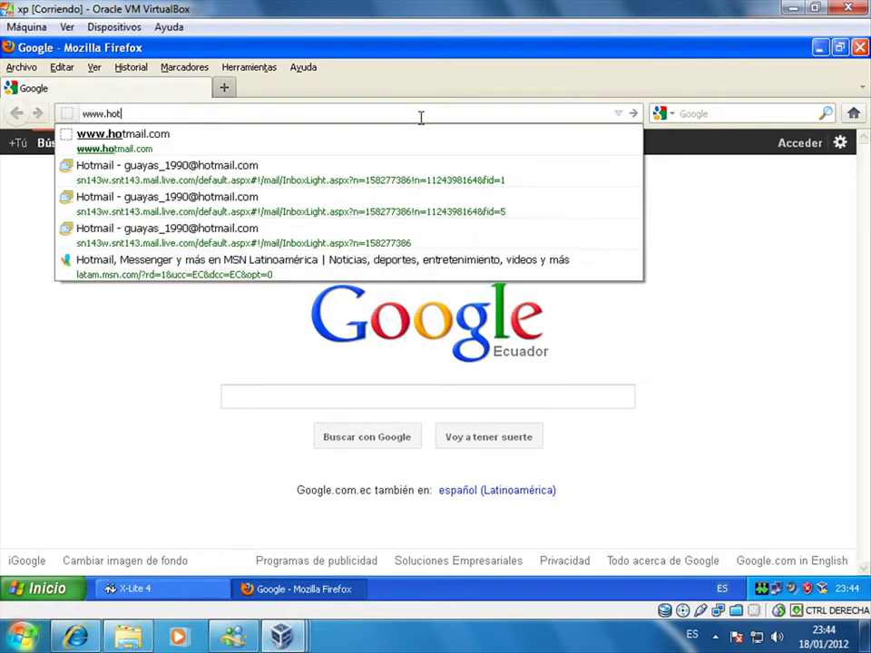
key(Down)
key(Return)
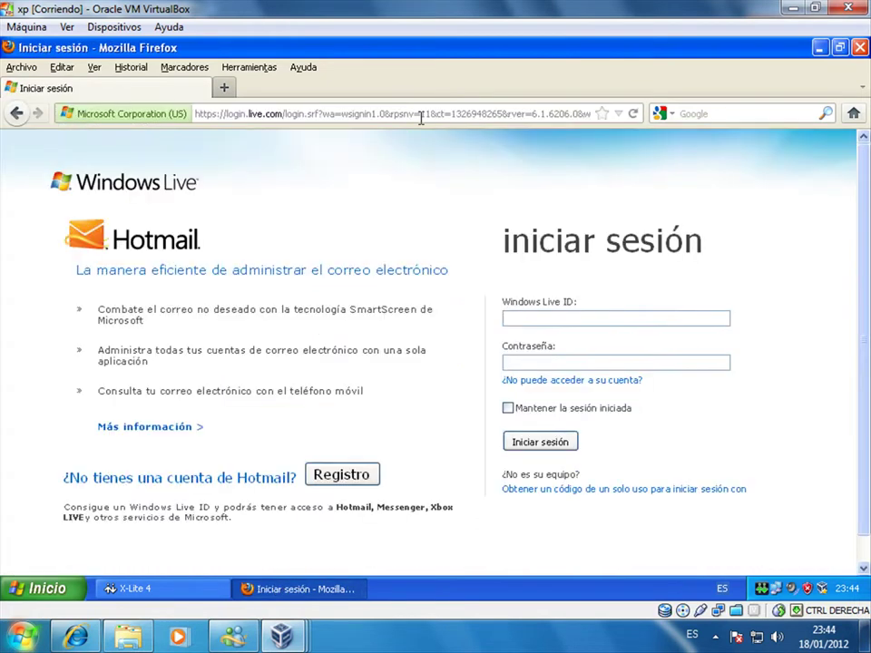
- Sign in to Hotmail with the saved Windows Live ID and the account password
click(533, 319)
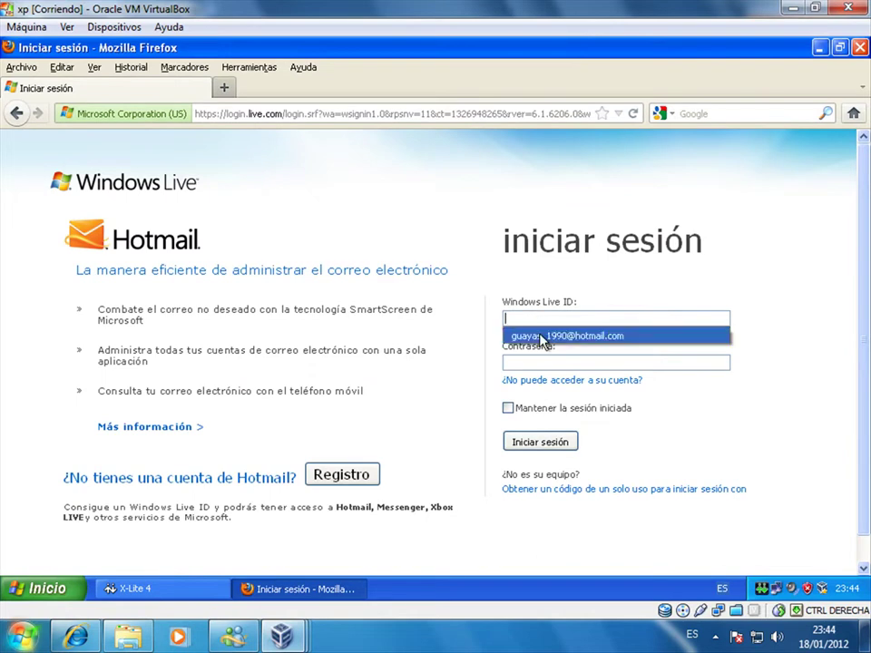
click(542, 337)
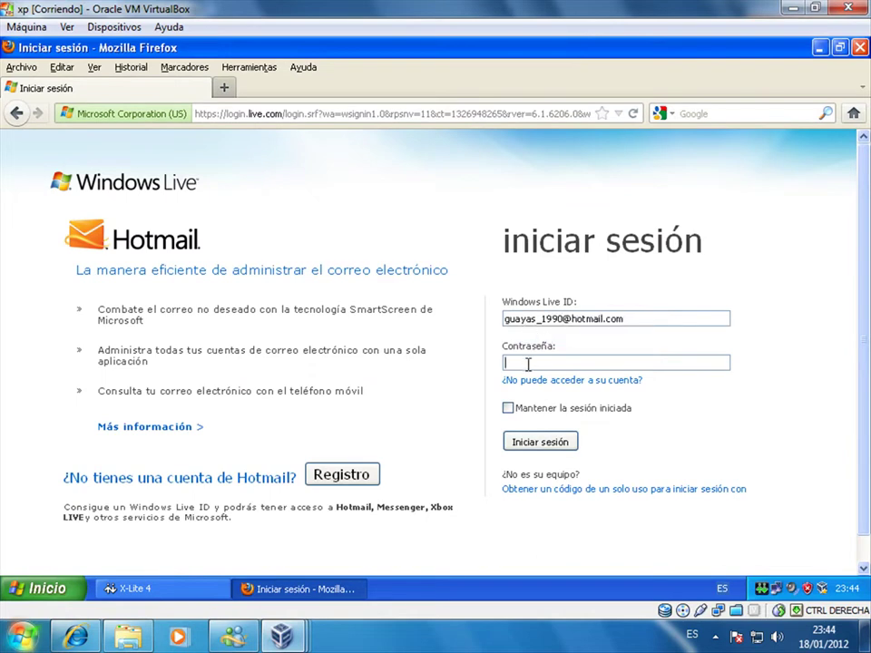
click(528, 364)
text(••••)
click(562, 445)
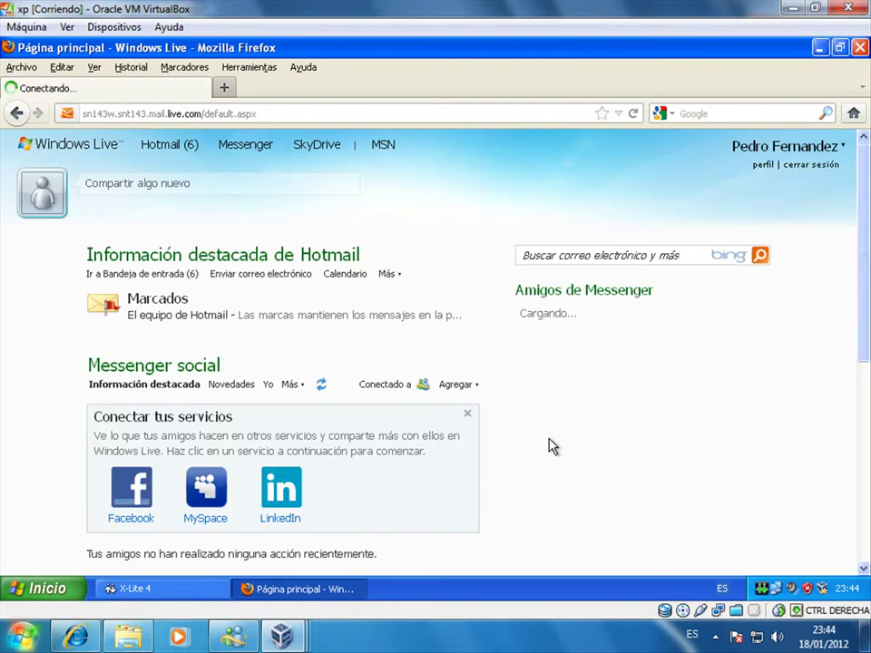
- Open the Asterisk PBX voicemail message in Hotmail's Correo no deseado folder
click(172, 147)
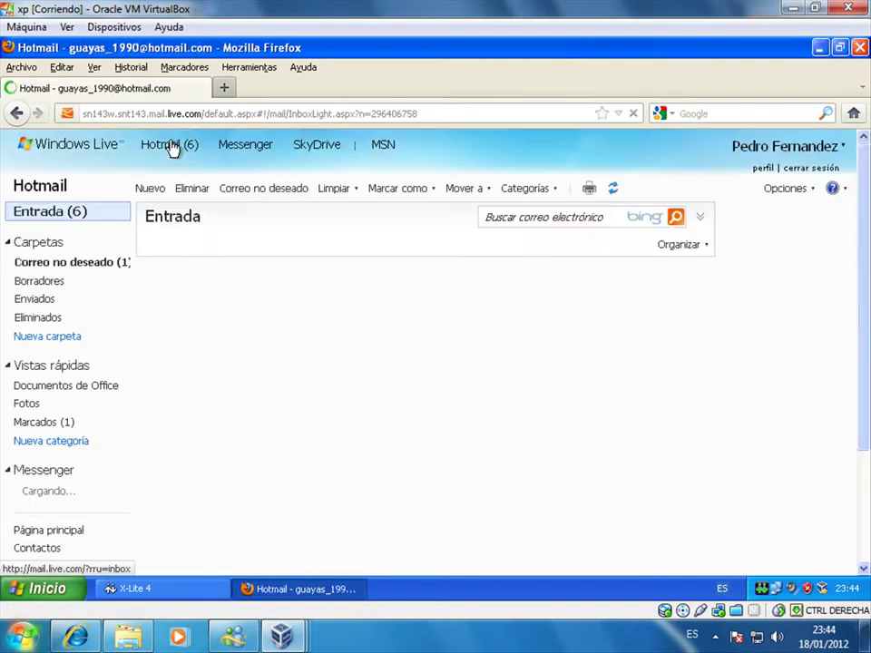
click(91, 271)
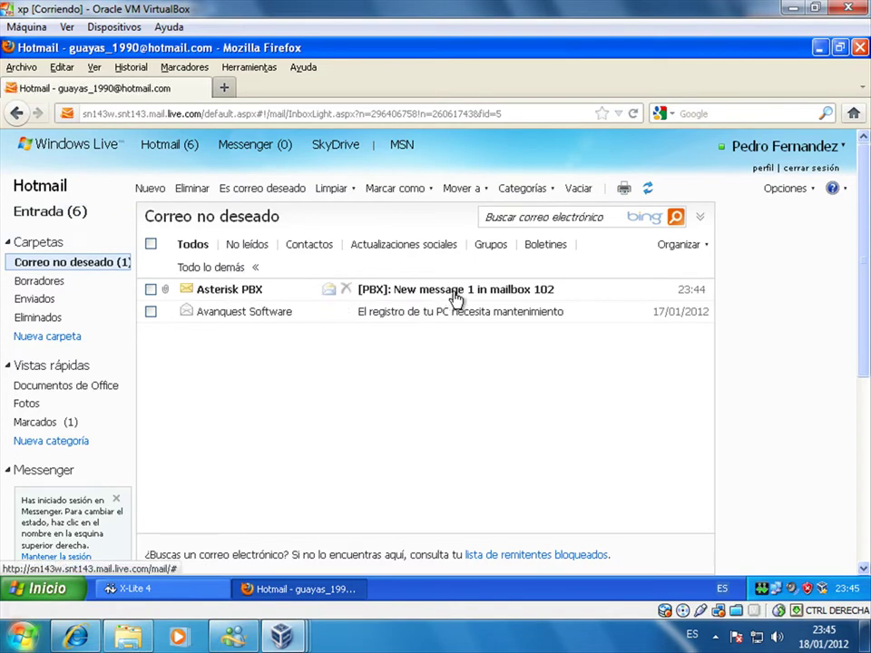
click(462, 297)
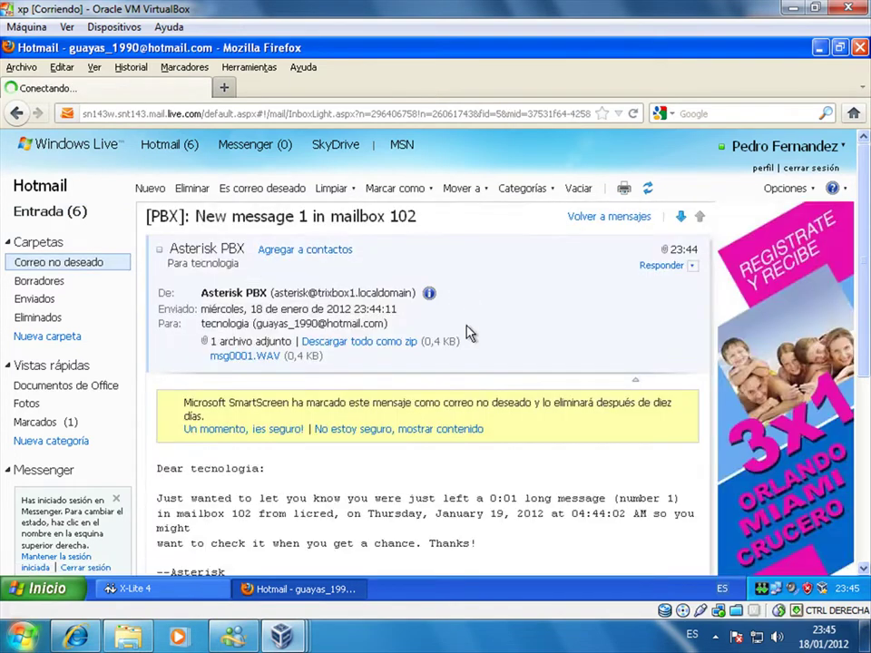
scroll(489, 508, down, 2)
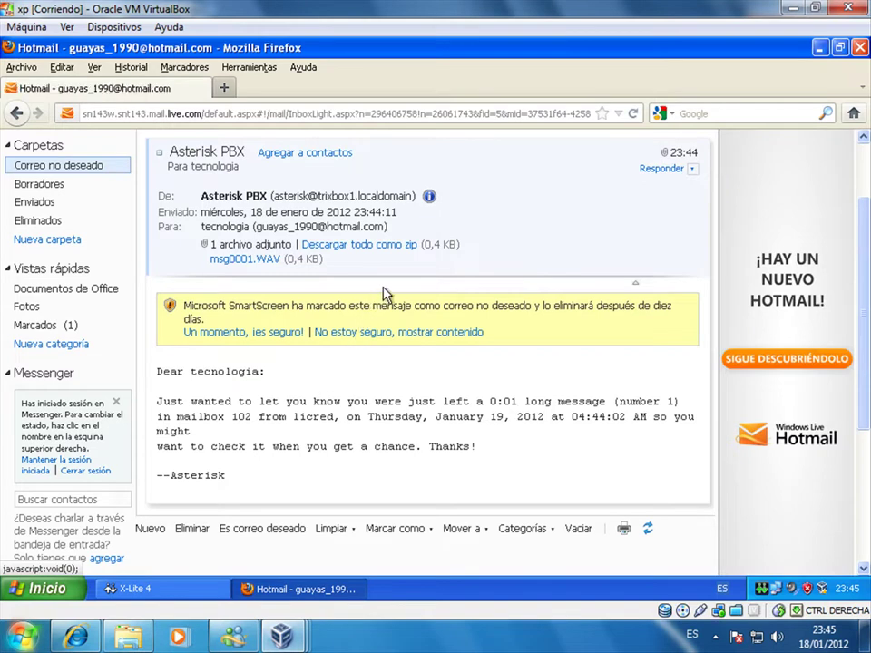
scroll(862, 186, up, 2)
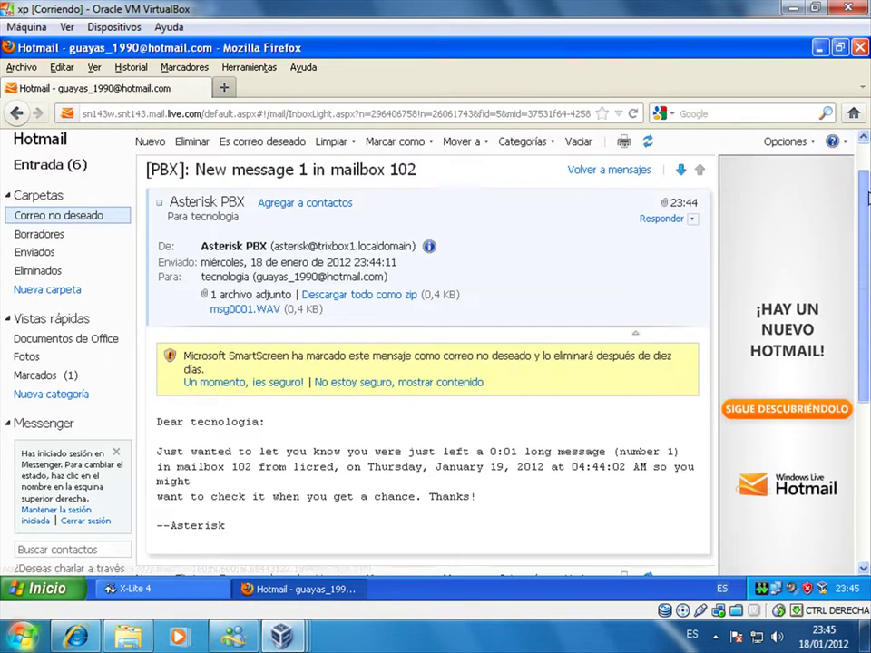
- Open the msg0001.WAV attachment and allow the blocked message content
mouse_move(676, 225)
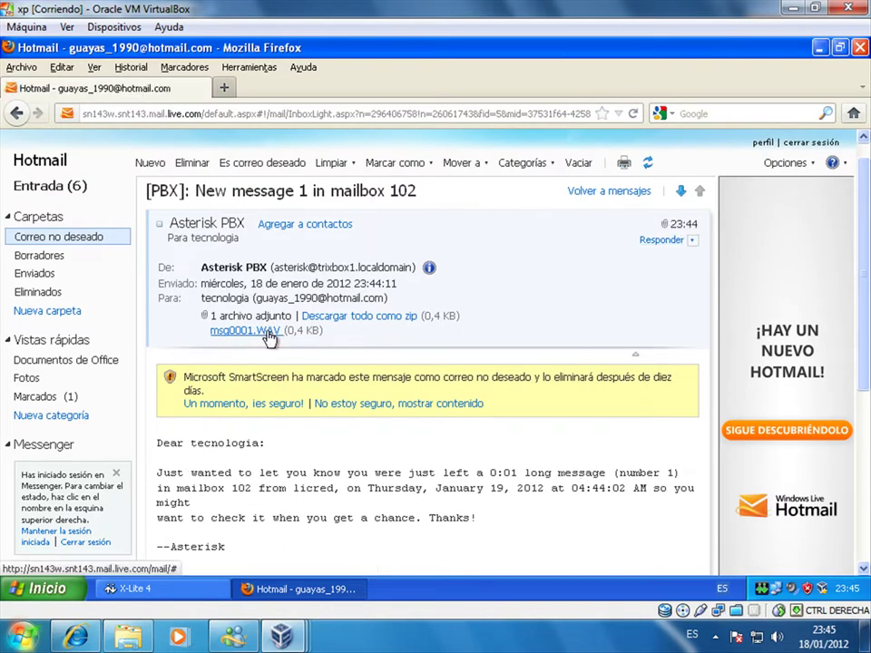
click(234, 330)
click(572, 326)
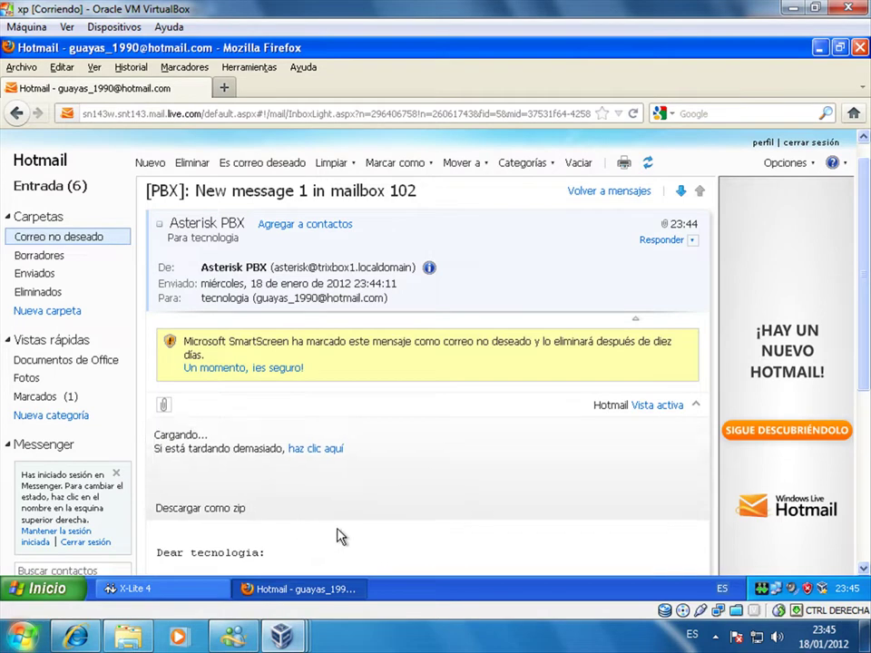
scroll(340, 535, down, 2)
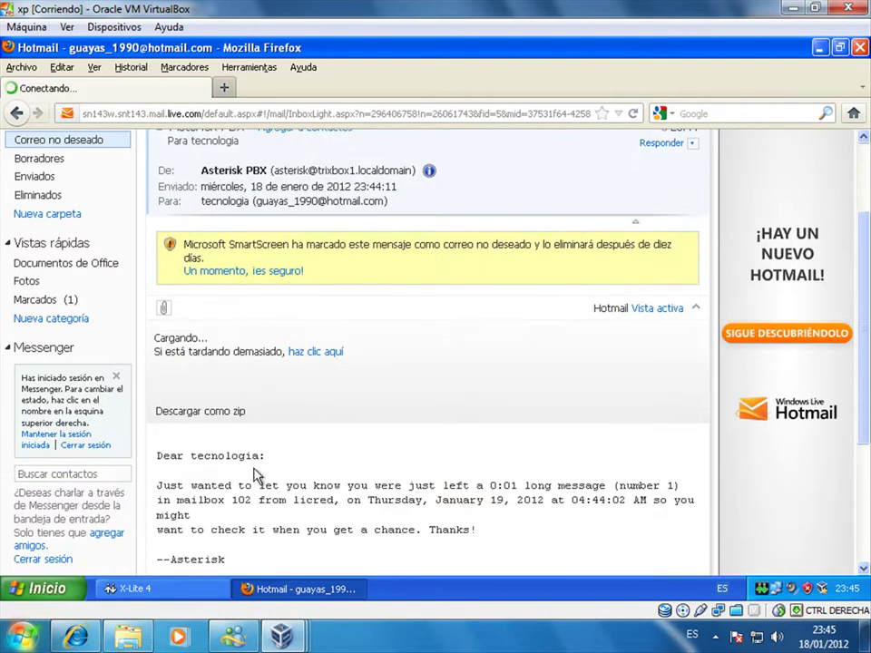